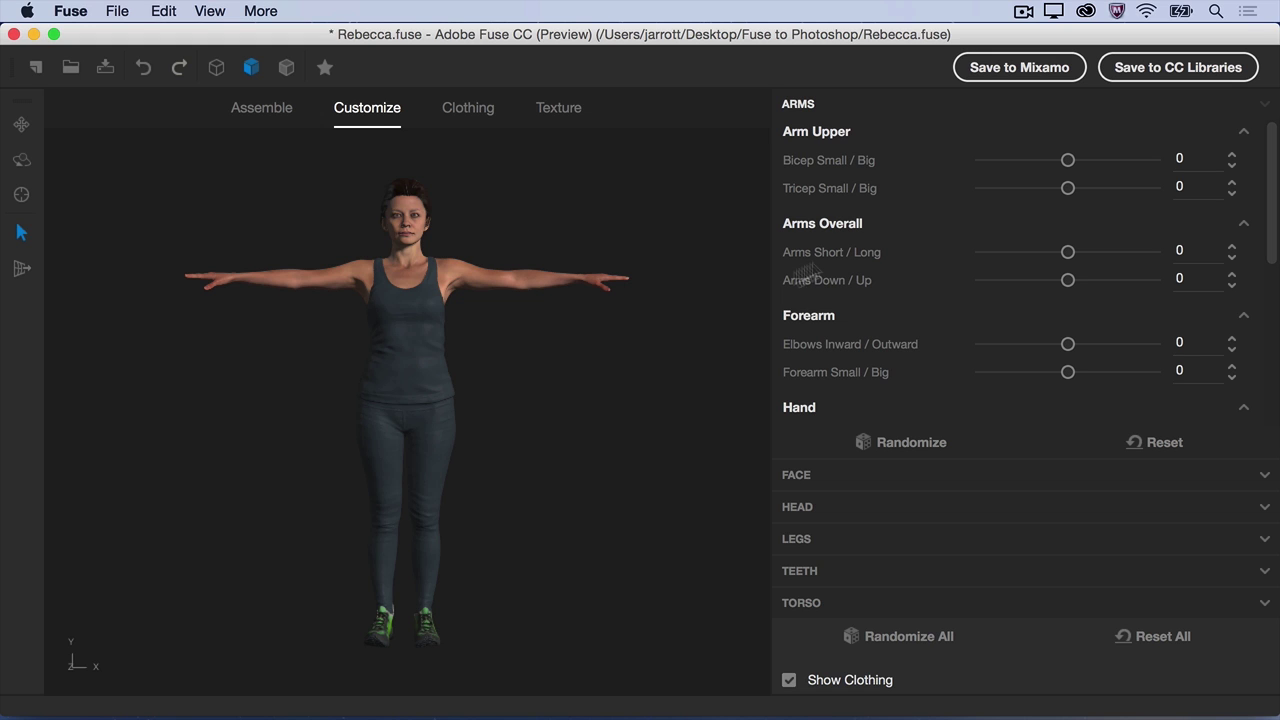
# Step: Save the Rebecca character to the 'Fuse to Photoshop' Creative Cloud library
pyautogui.click(1120, 74)
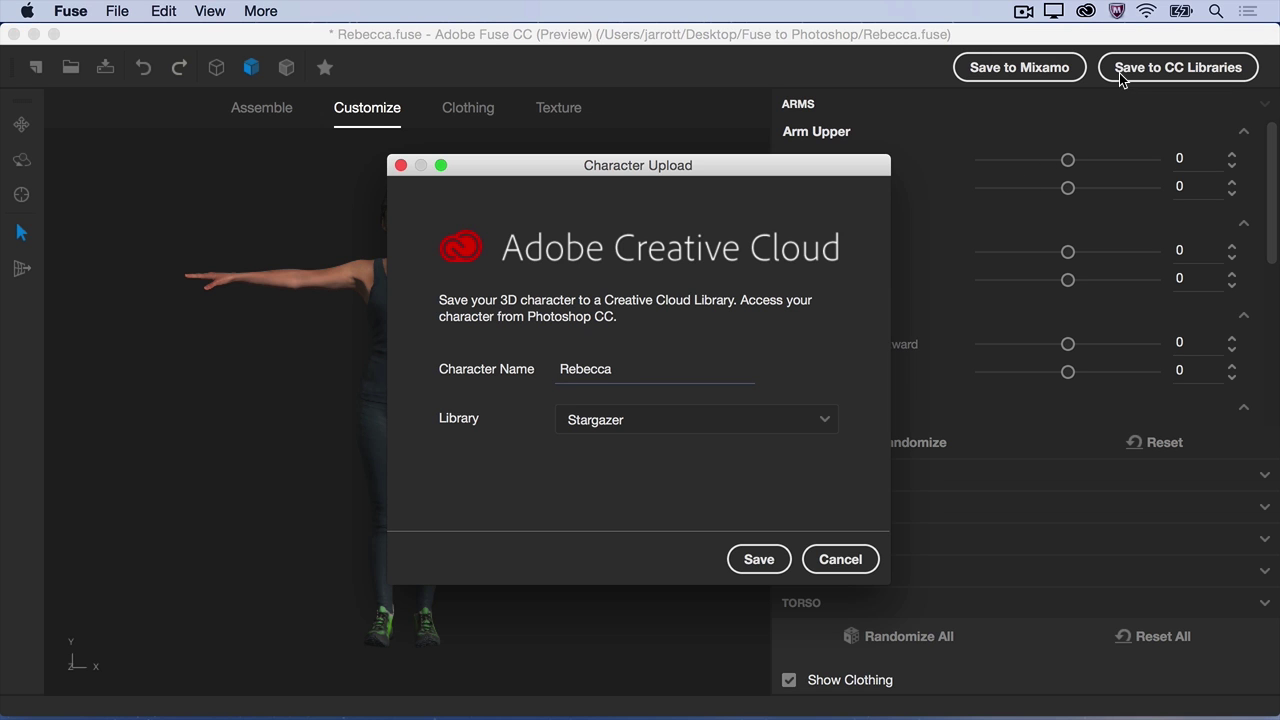
pyautogui.click(826, 422)
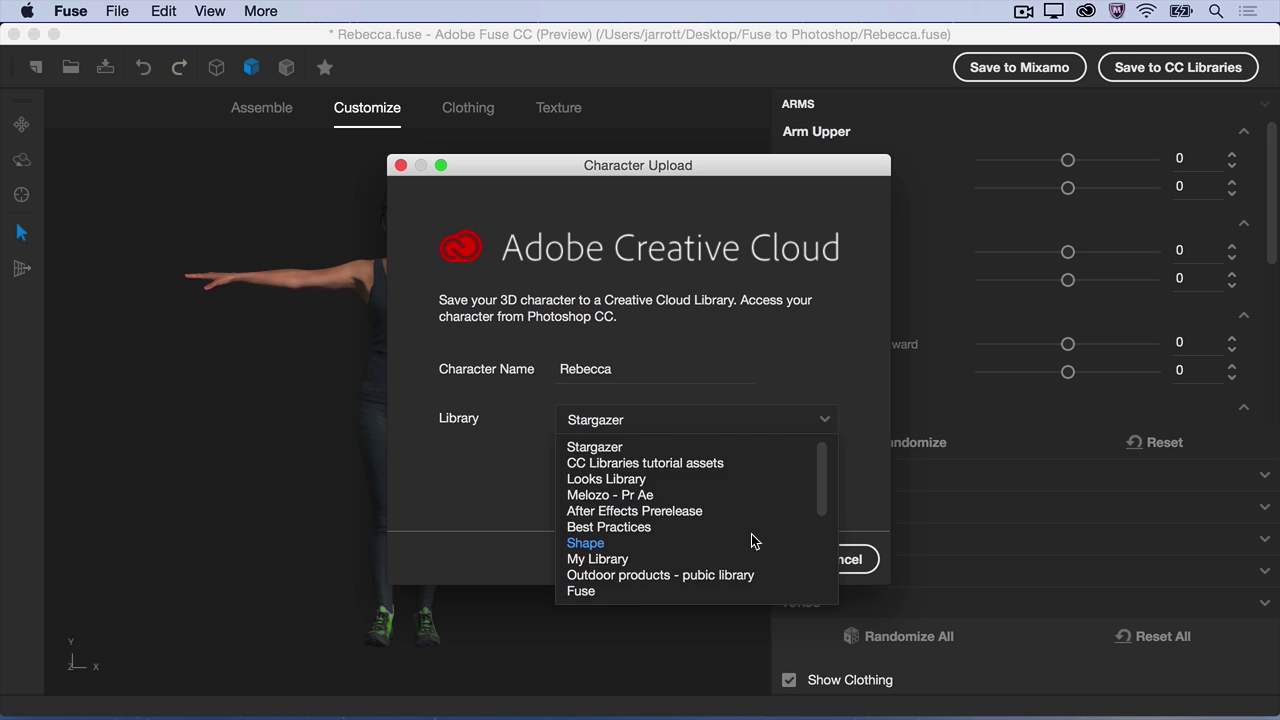
pyautogui.scroll(-10, 751, 534)
pyautogui.click(622, 591)
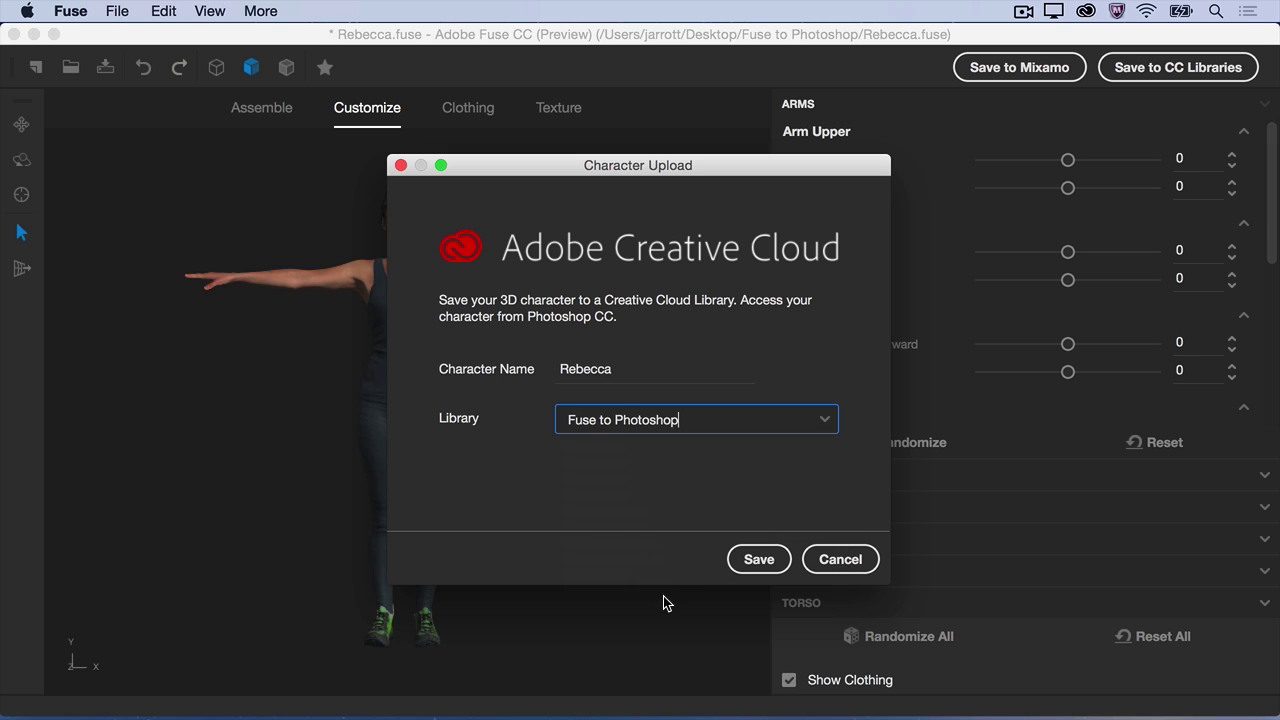
pyautogui.click(759, 560)
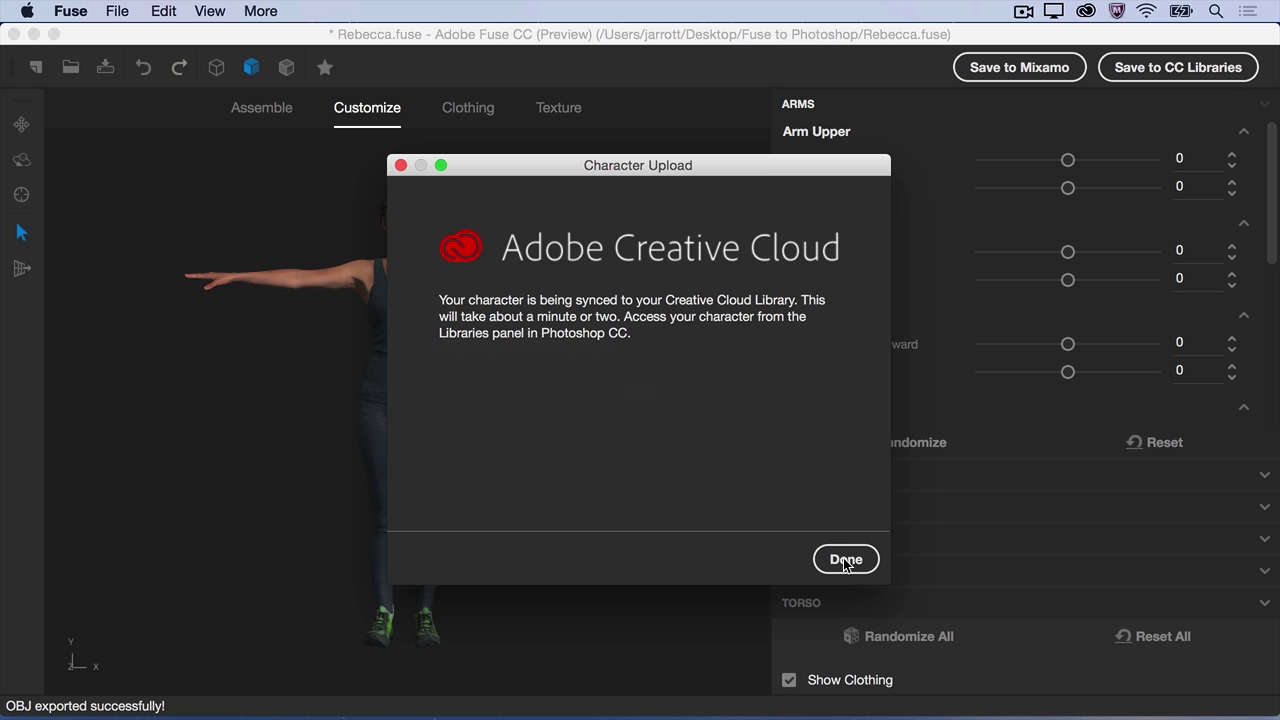
# Step: Open the Rebecca 3D asset from the Libraries panel as a new document
pyautogui.click(843, 560)
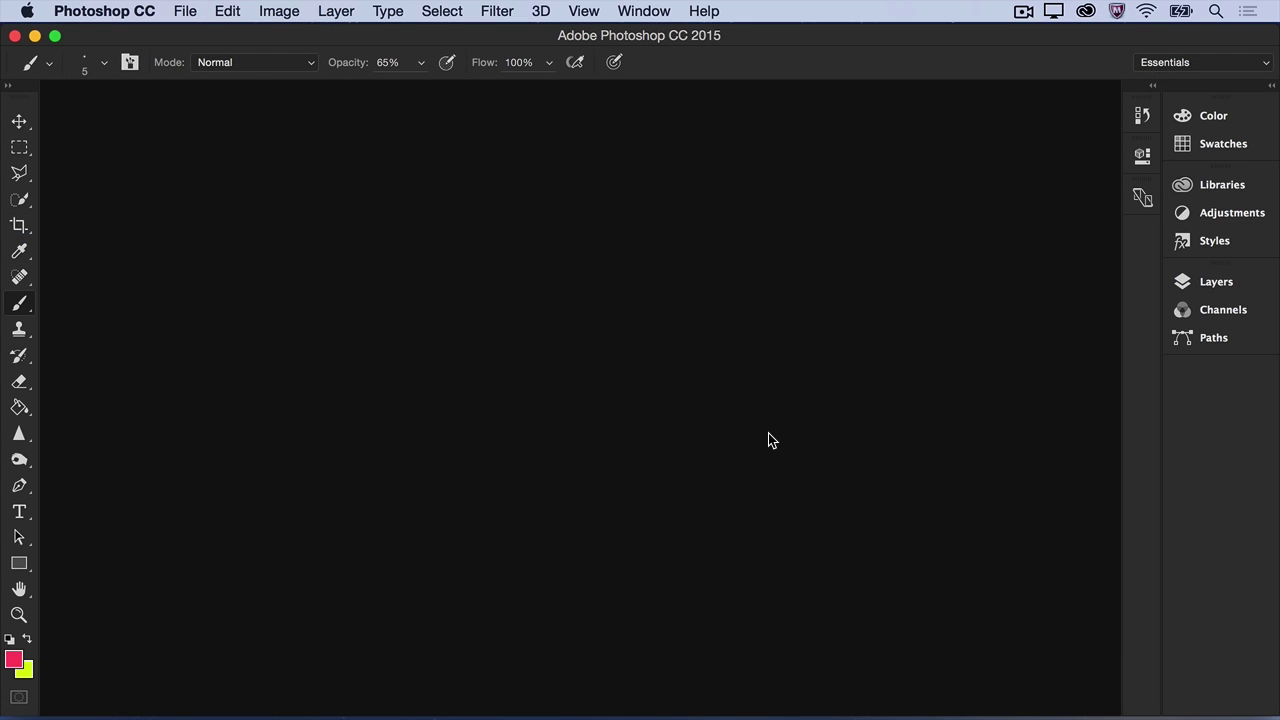
pyautogui.click(1216, 184)
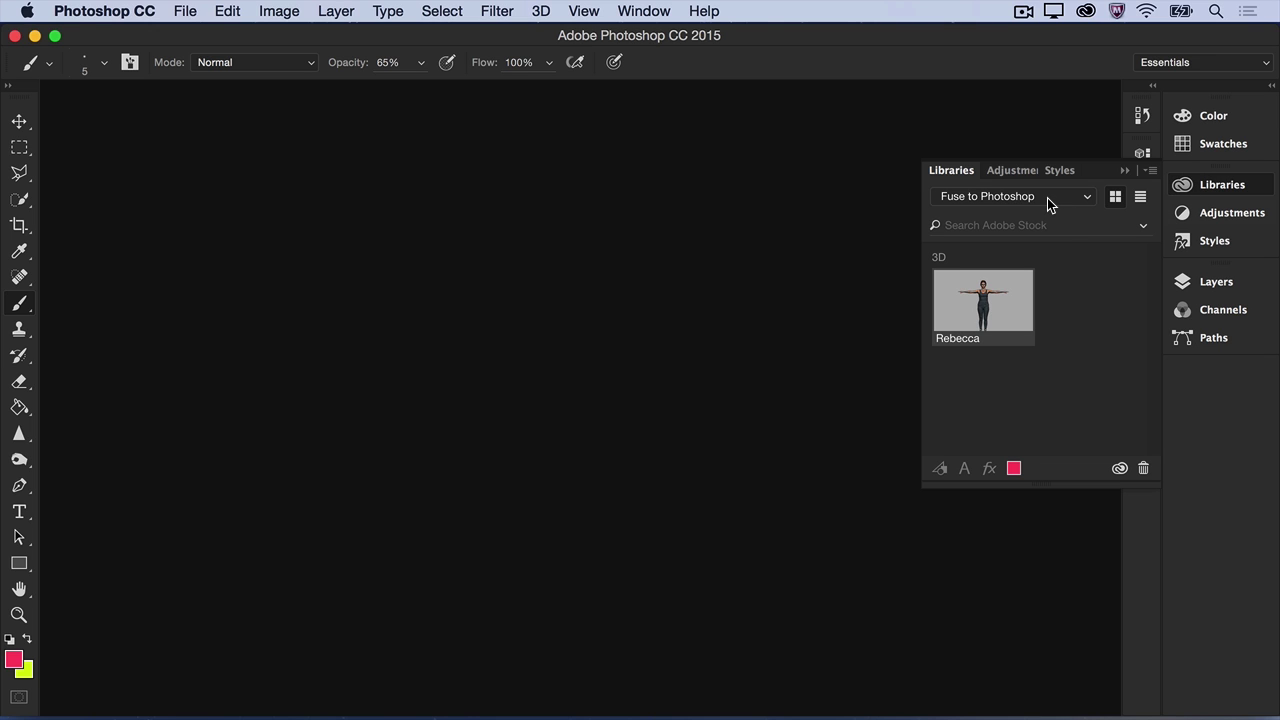
pyautogui.doubleClick(1009, 303)
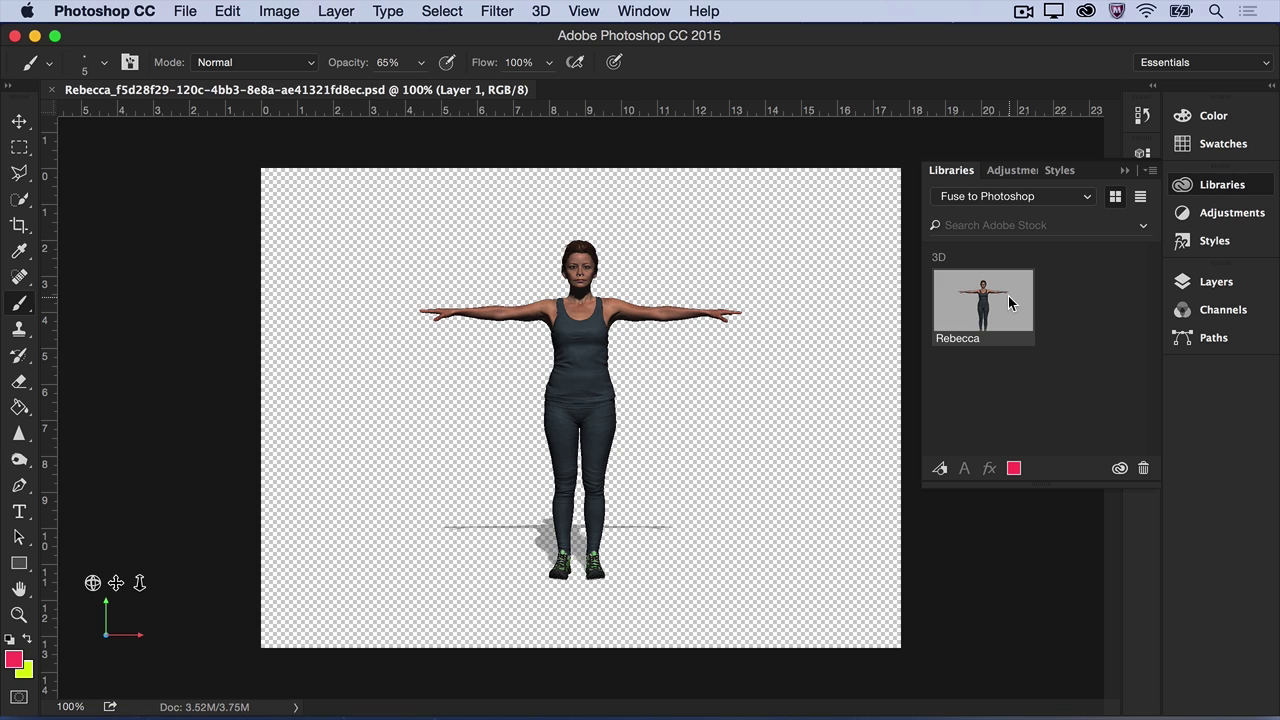
# Step: Resize the image to a width of 3000 px in Image Size
pyautogui.click(284, 12)
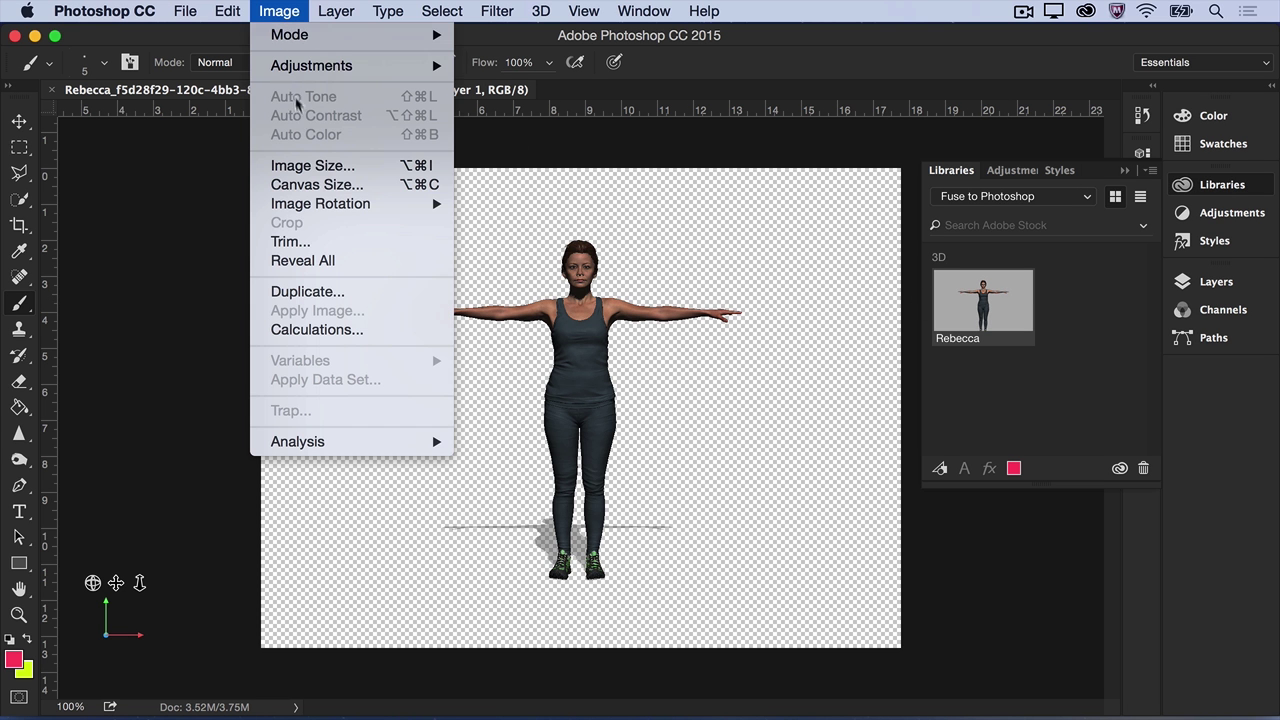
pyautogui.click(312, 165)
pyautogui.press('BackSpace')
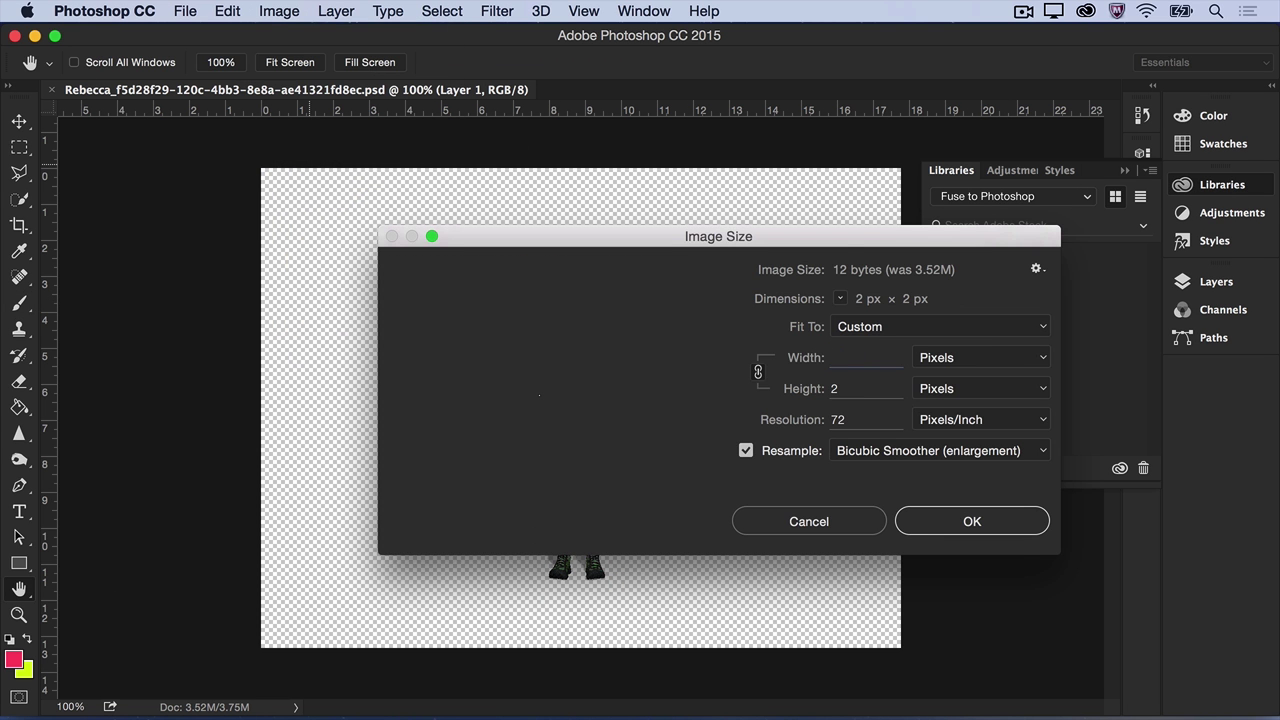
pyautogui.write('3000')
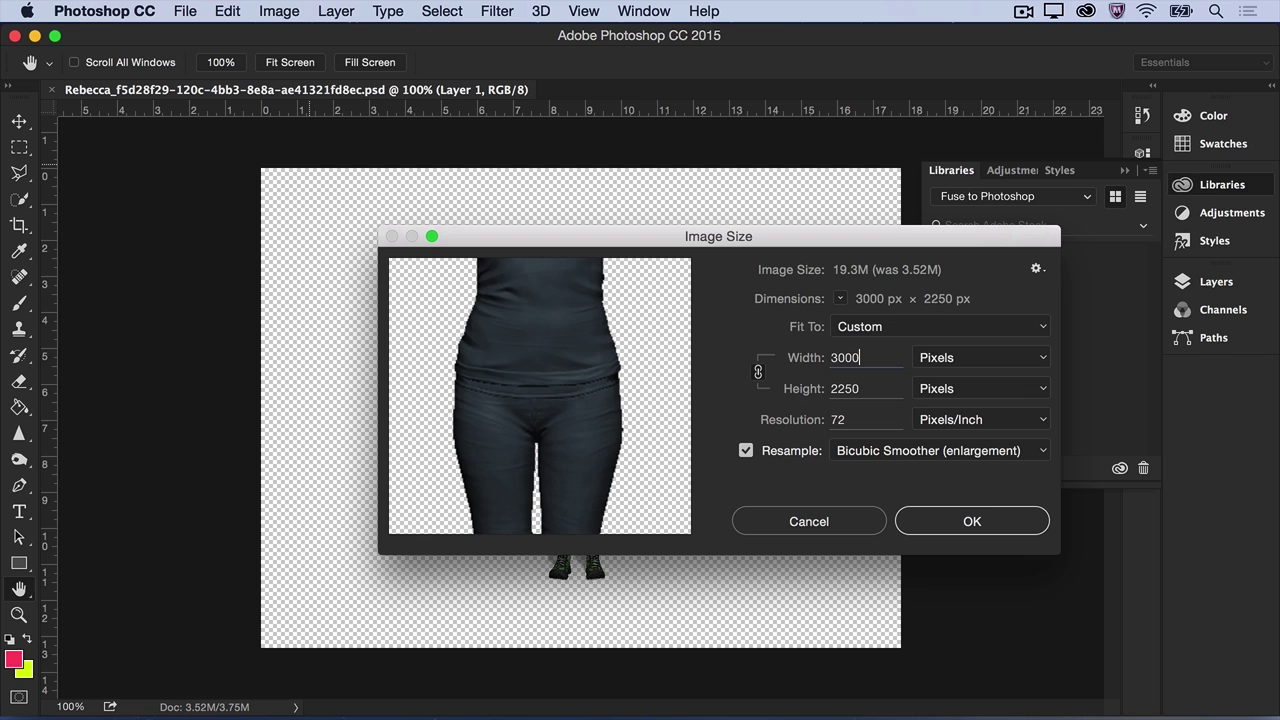
pyautogui.press('Return')
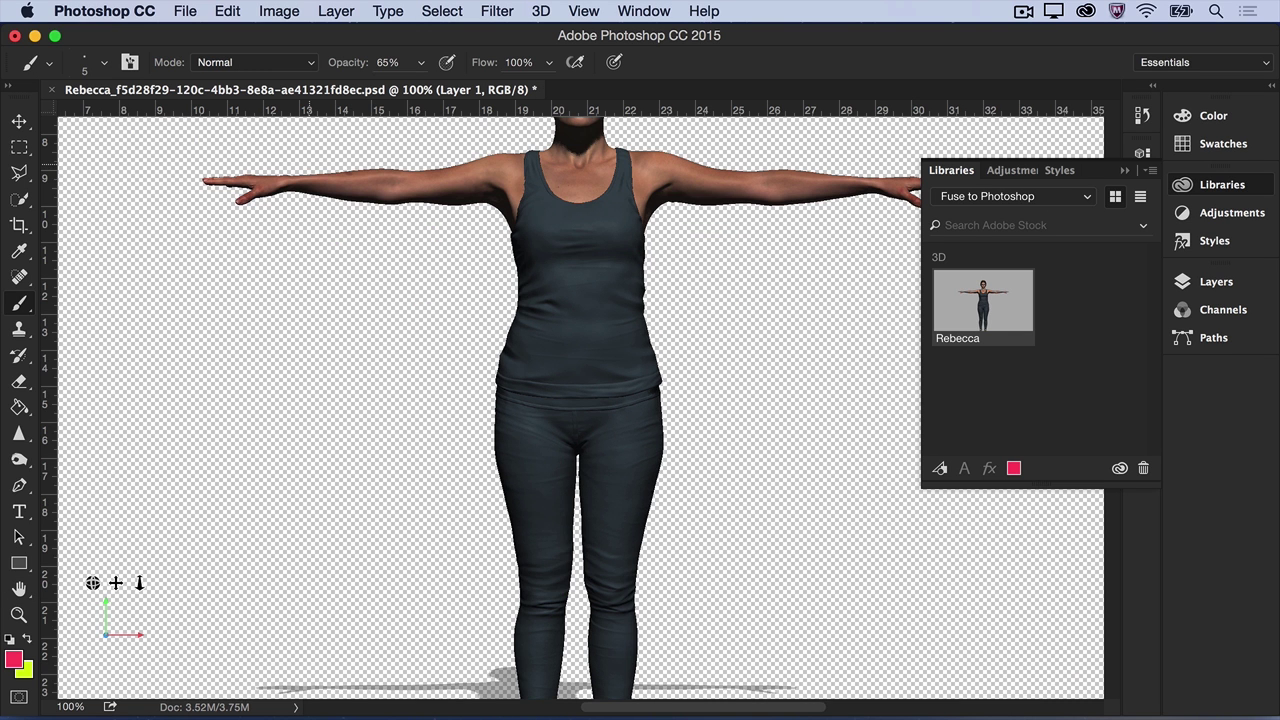
# Step: Switch to the 3D workspace, view the 3D scene panel, then return to the texture layers
pyautogui.click(1236, 64)
pyautogui.click(1232, 77)
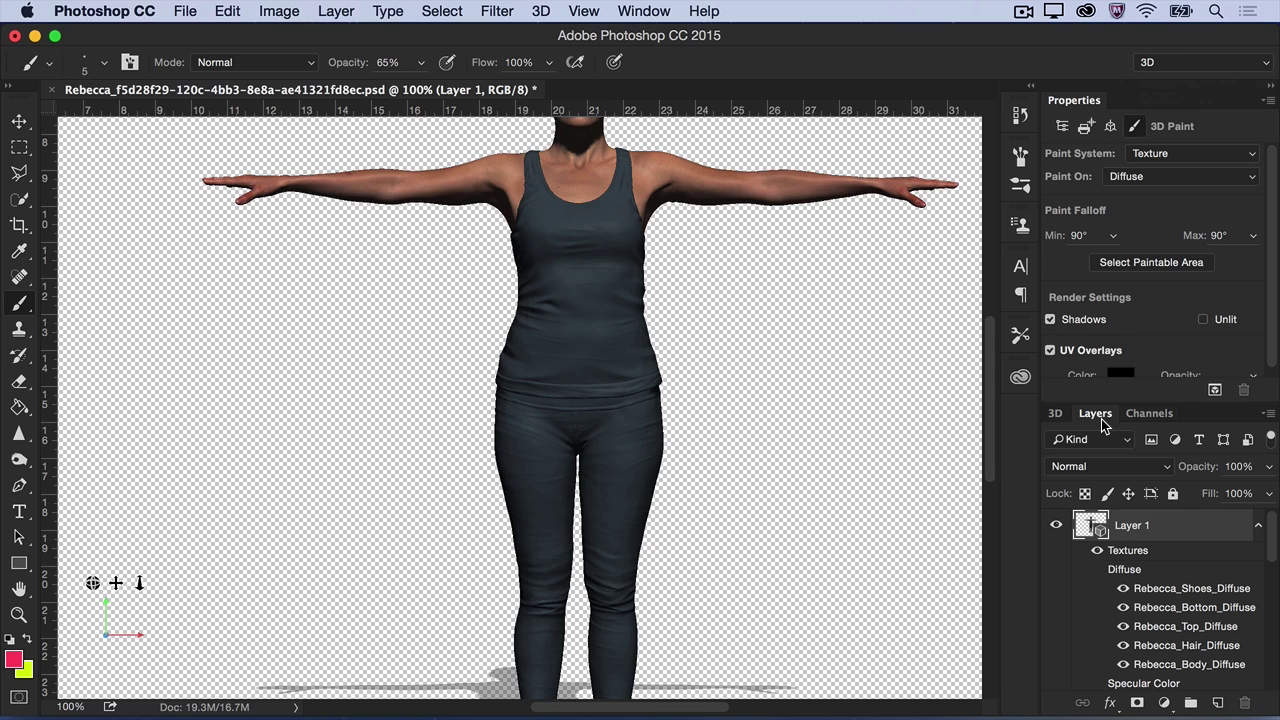
pyautogui.click(1056, 418)
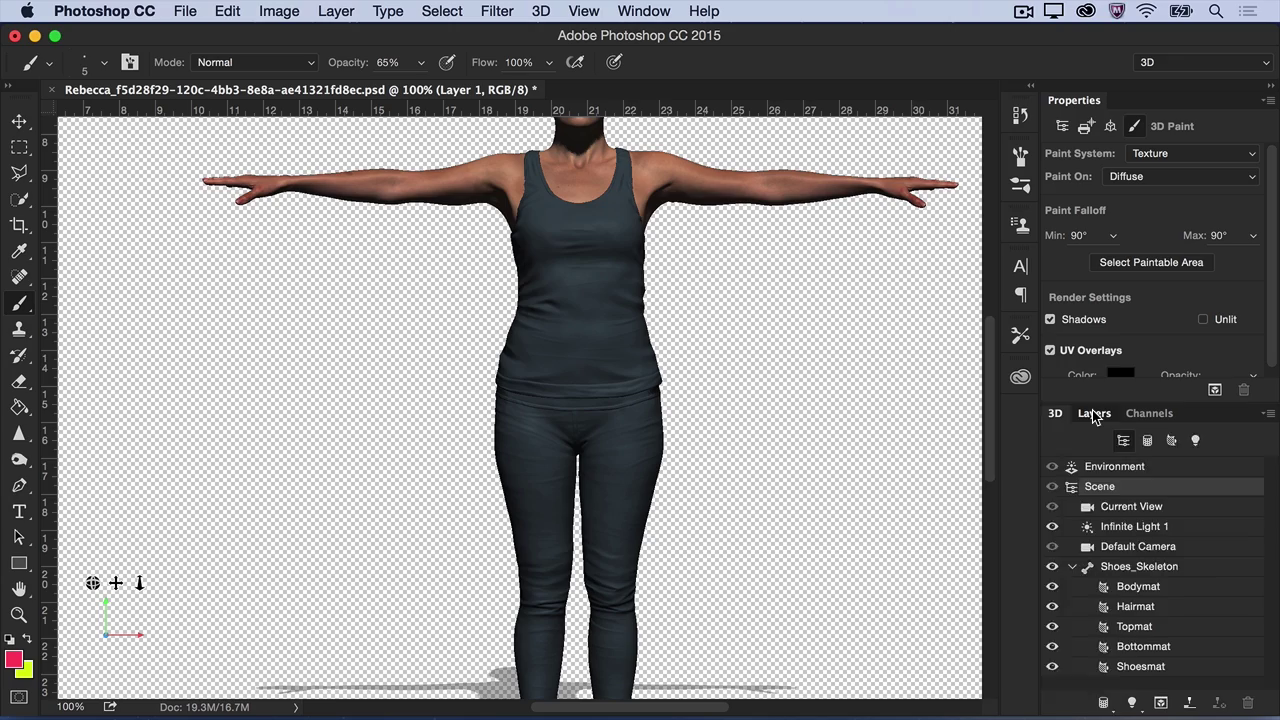
pyautogui.click(1095, 413)
pyautogui.scroll(5, 520, 400)
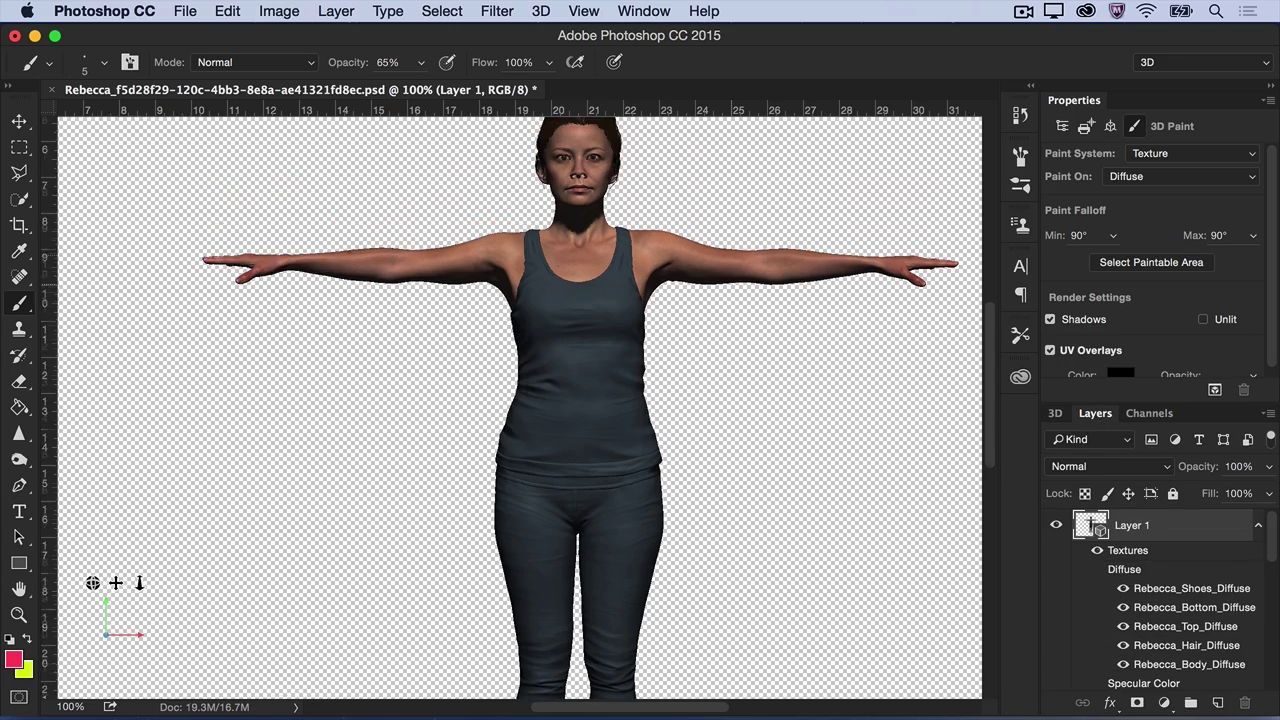
# Step: Zoom into the face, brush a yellow patch across the lower lip, then fit the figure on screen
pyautogui.press('z')
pyautogui.moveTo(588, 226); pyautogui.dragTo(734, 253)
pyautogui.press('b')
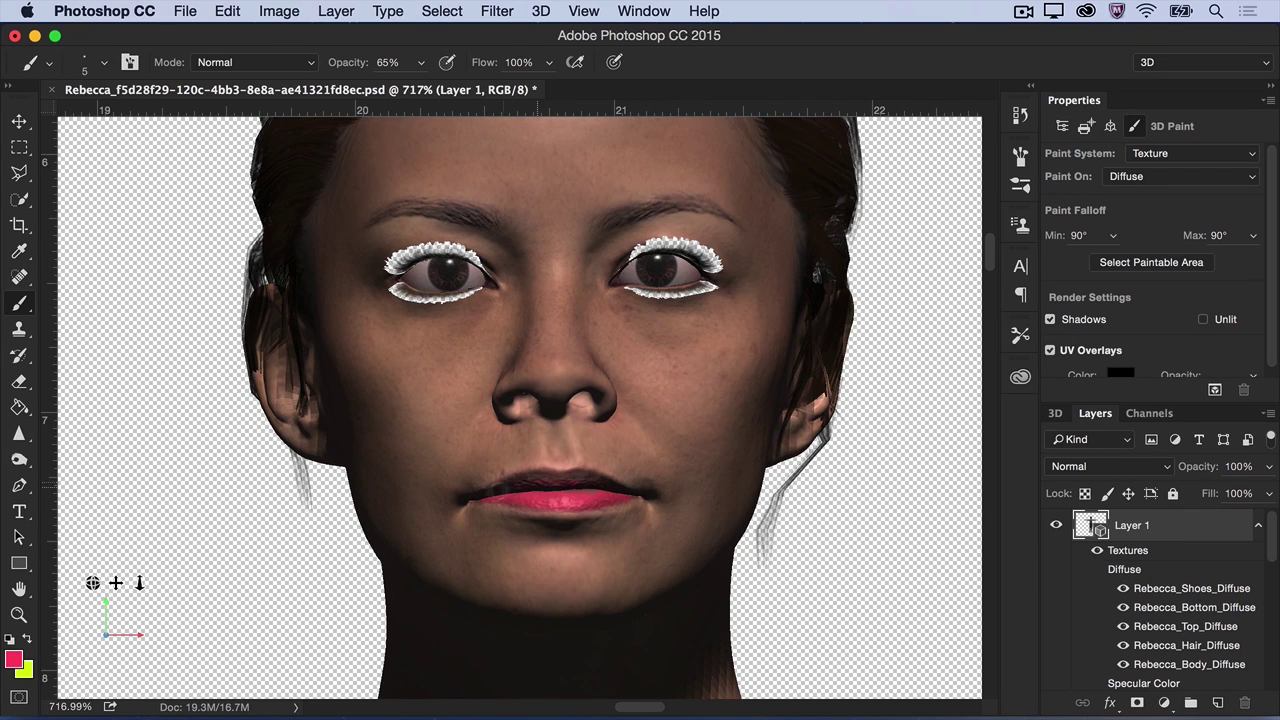
pyautogui.press('x')
pyautogui.click(560, 498)
pyautogui.moveTo(560, 500)
pyautogui.mouseDown()
pyautogui.moveTo(540, 502)
pyautogui.moveTo(555, 503)
pyautogui.mouseUp()
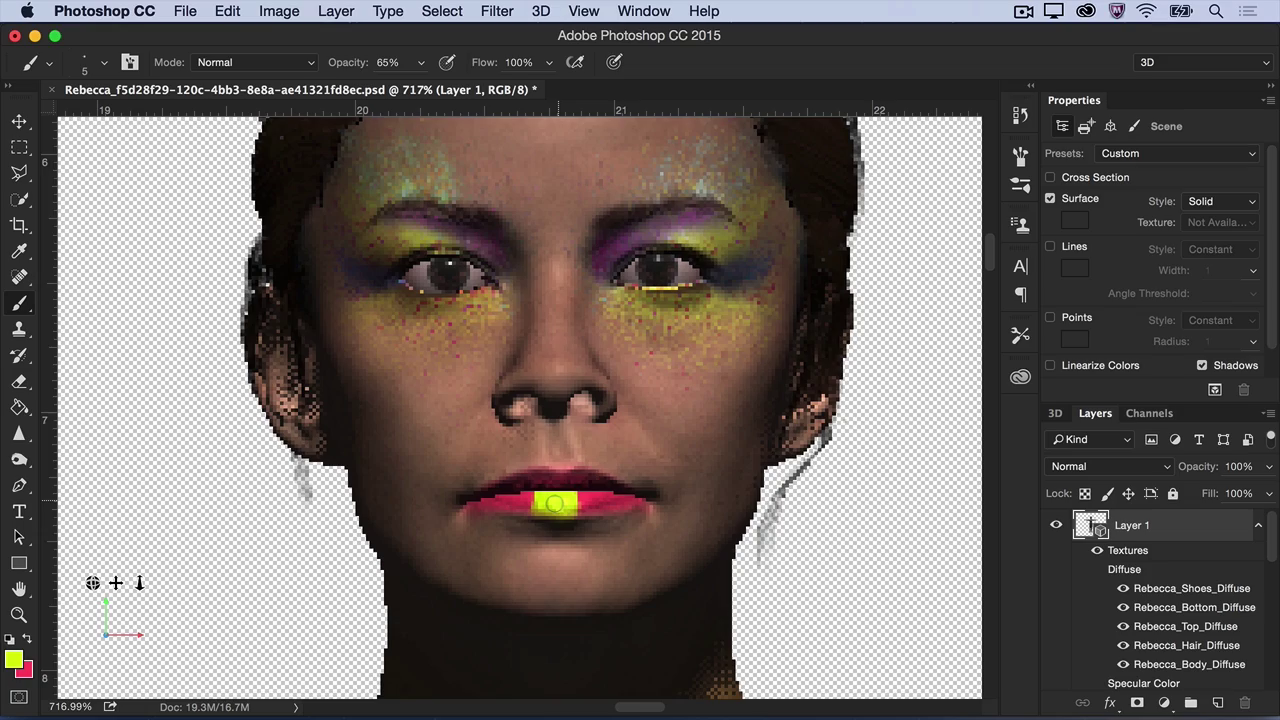
pyautogui.press('super+minus')
pyautogui.press('super+minus')
pyautogui.press('super+minus')
pyautogui.press('super+minus')
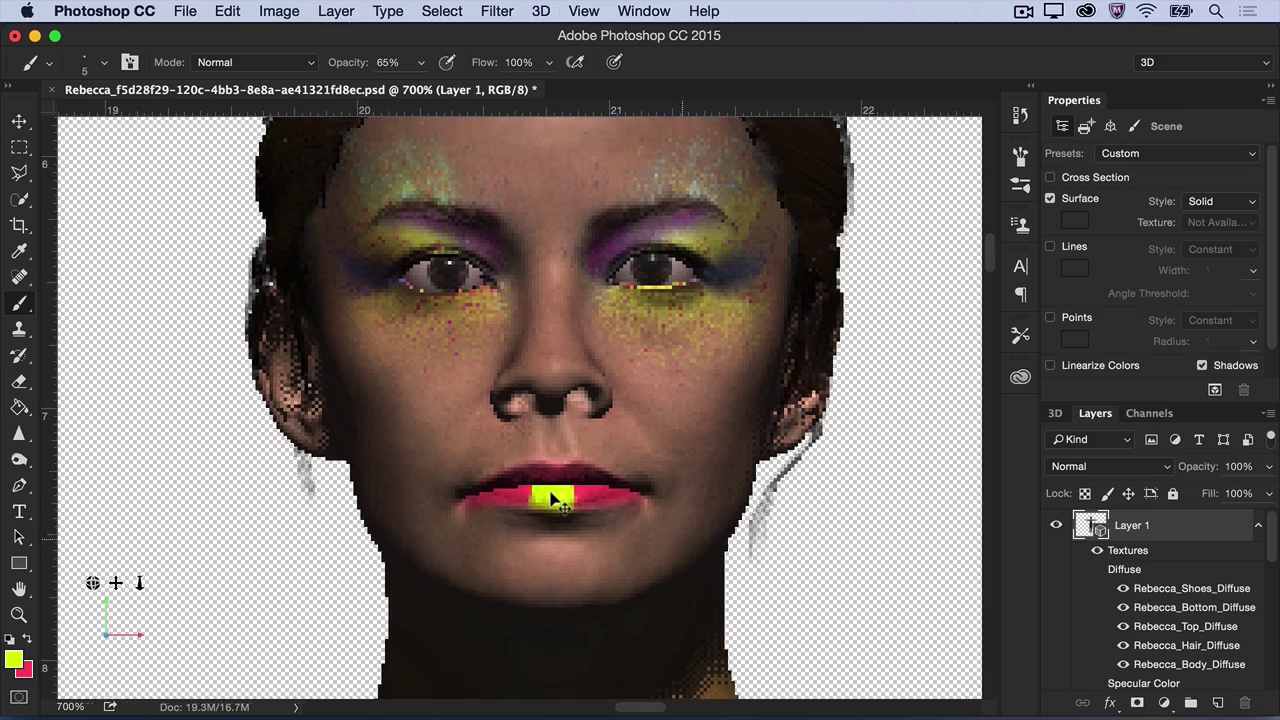
pyautogui.press('super+minus')
pyautogui.press('super+minus')
pyautogui.press('super+minus')
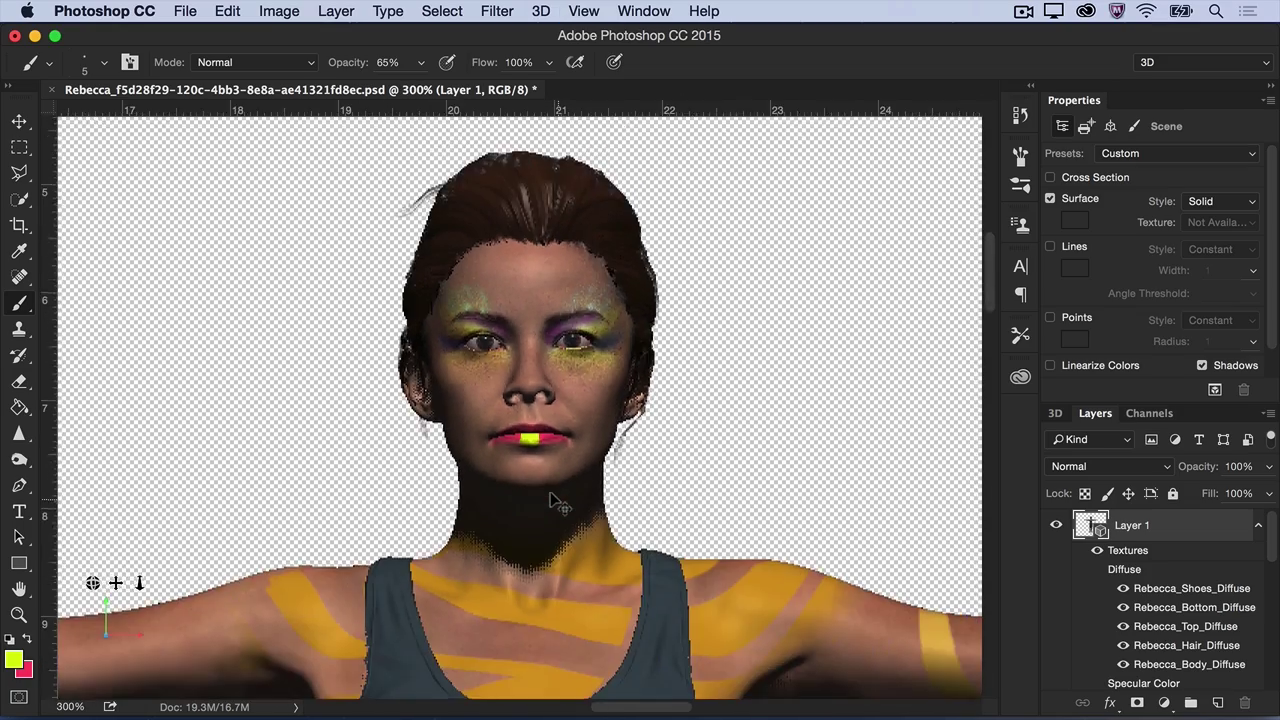
pyautogui.press('super+0')
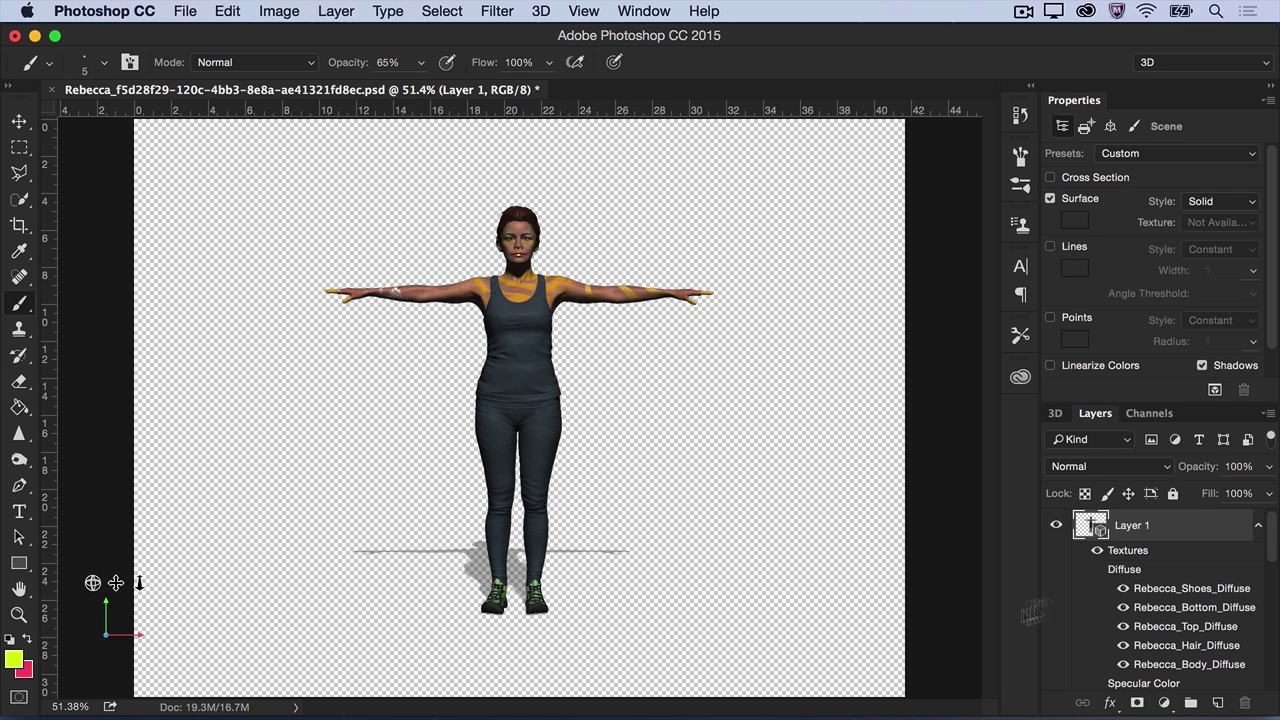
# Step: Open the Rebecca_Top_Diffuse texture from Layer 1's texture list for editing
pyautogui.click(1256, 524)
pyautogui.click(1256, 524)
pyautogui.doubleClick(1220, 626)
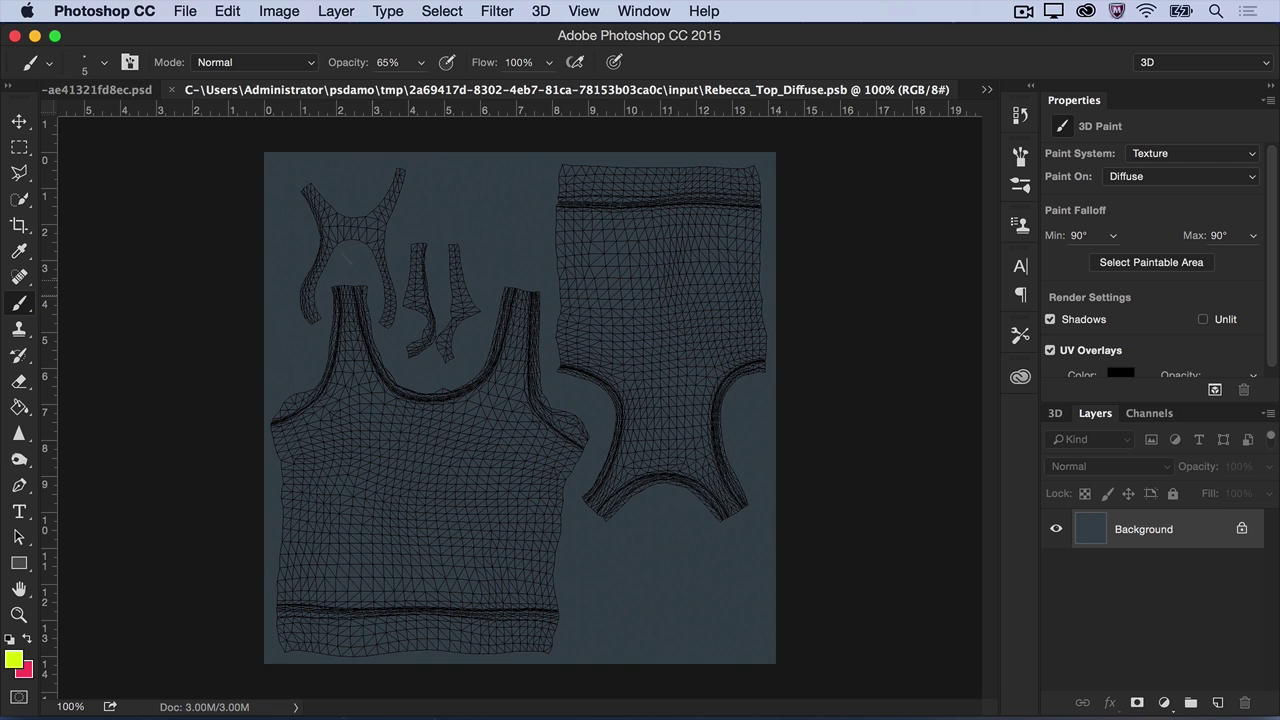
# Step: Place _Top_diffuse1.jpg as an embedded layer over the texture and commit it
pyautogui.click(192, 11)
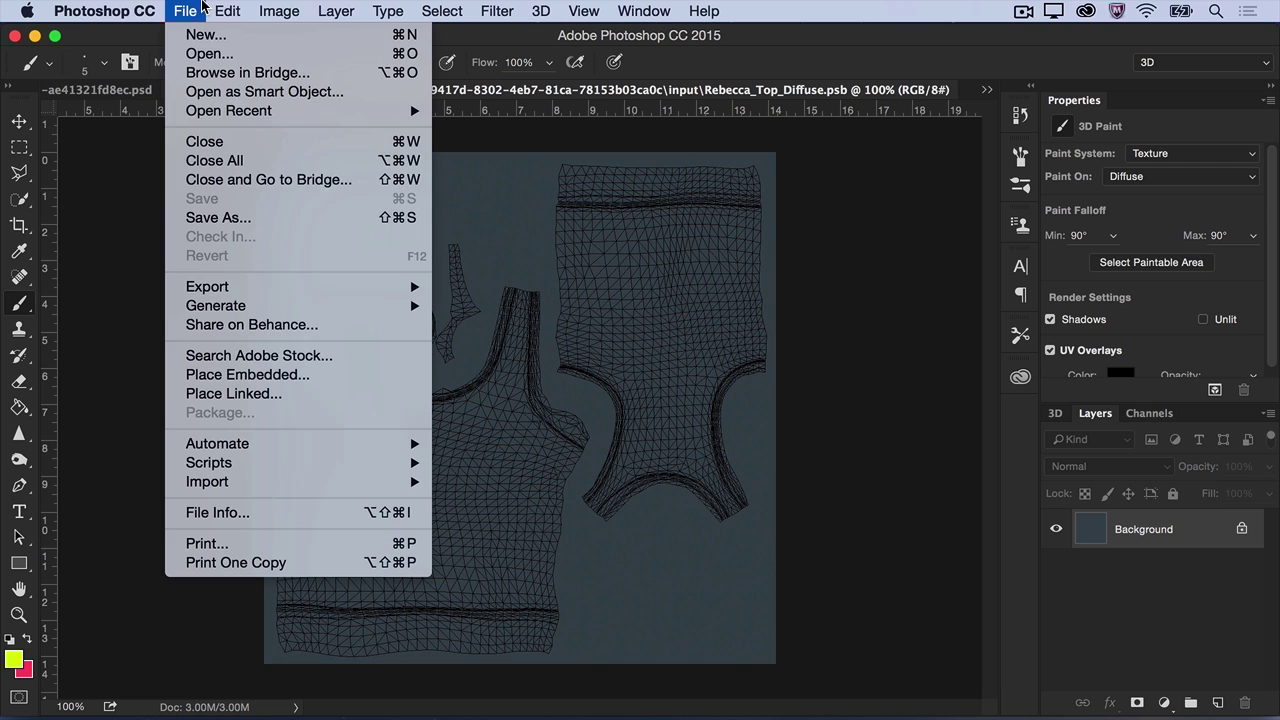
pyautogui.click(305, 370)
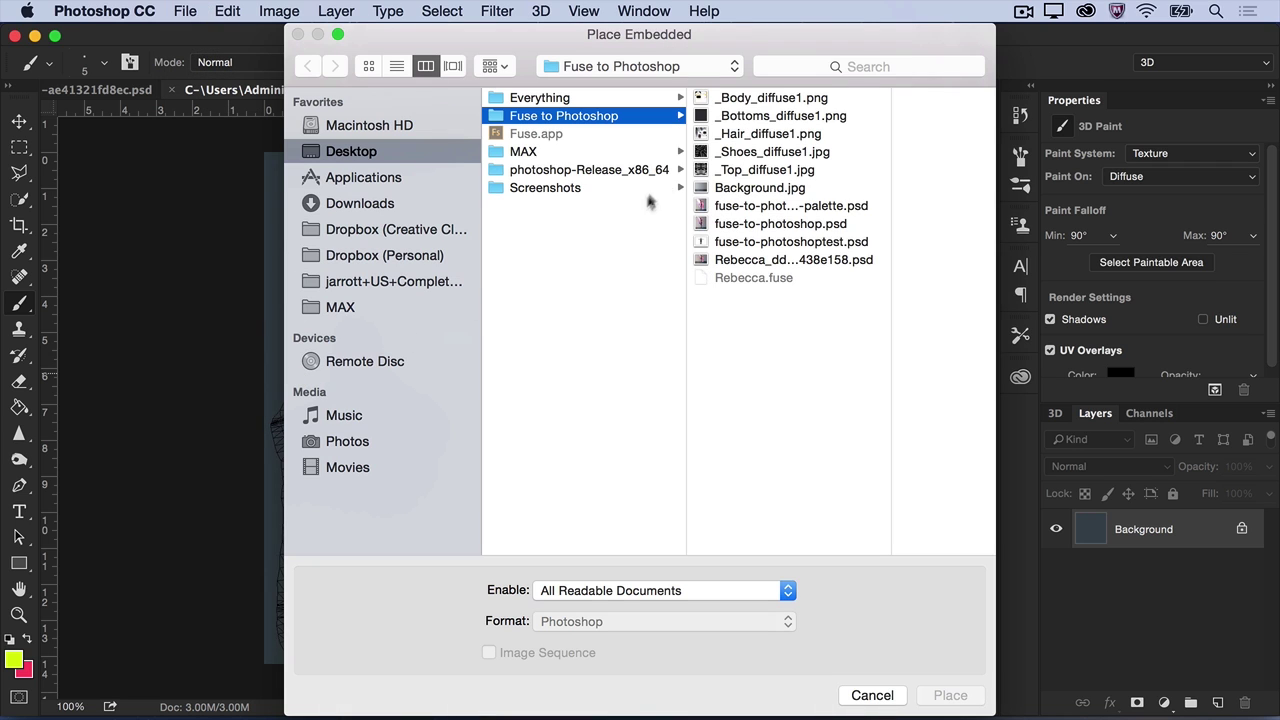
pyautogui.click(737, 172)
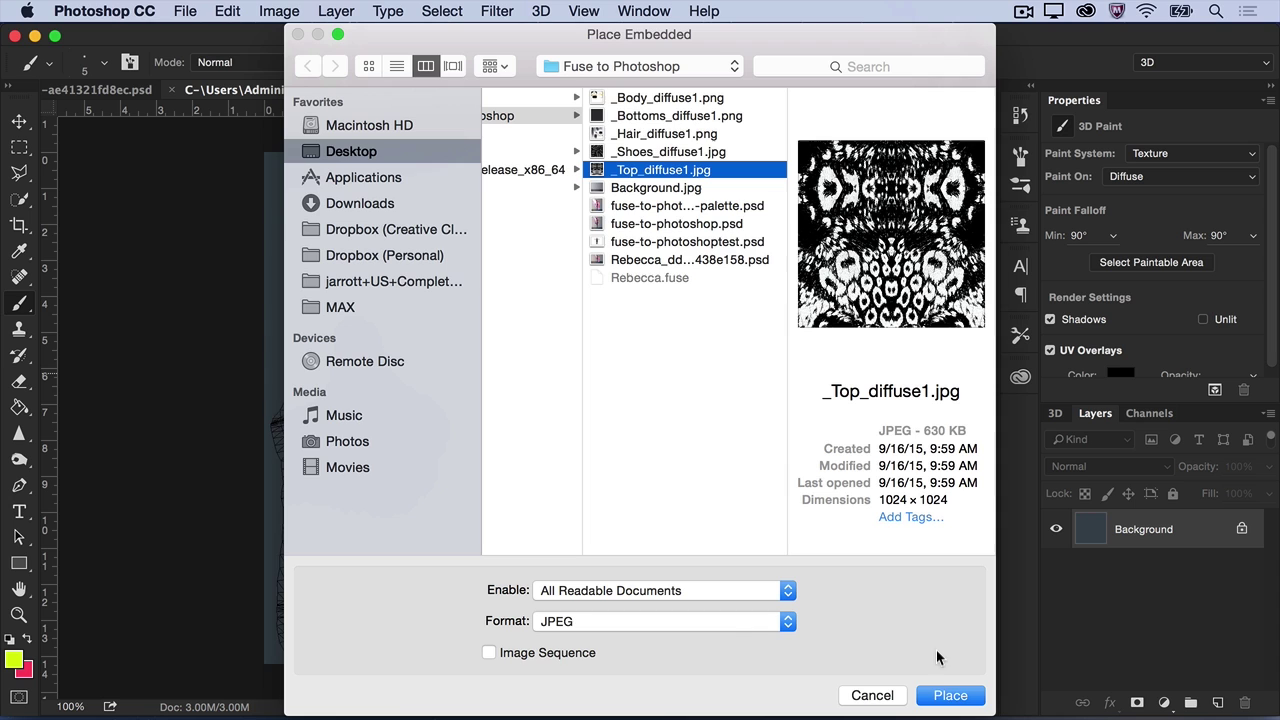
pyautogui.click(947, 695)
pyautogui.press('Return')
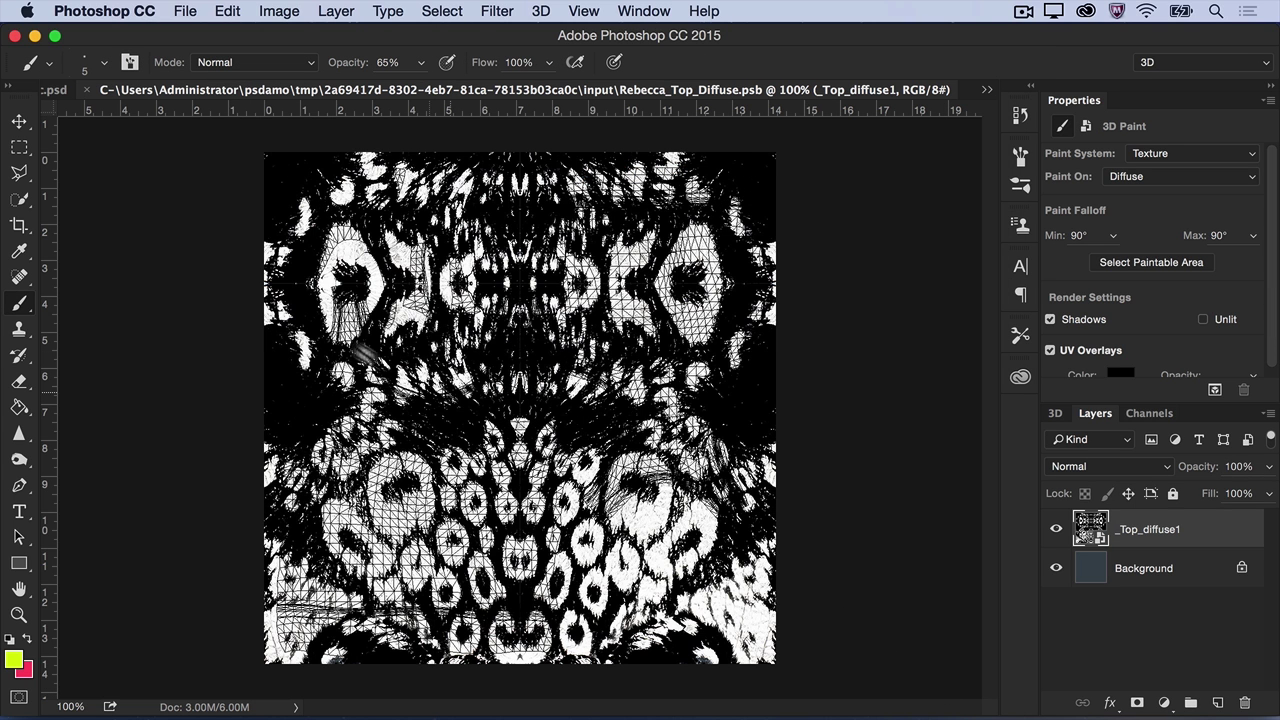
# Step: Close Rebecca_Top_Diffuse.psb so the patterned top appears on the model
pyautogui.click(88, 90)
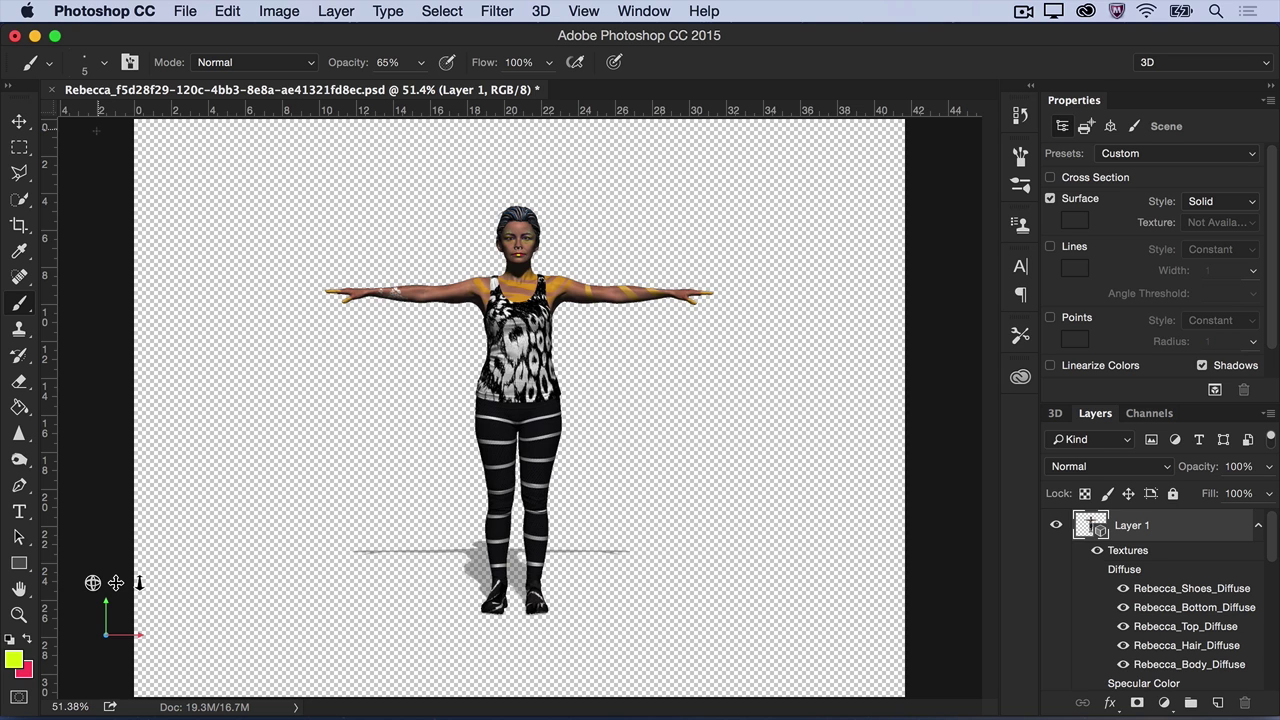
pyautogui.click(185, 11)
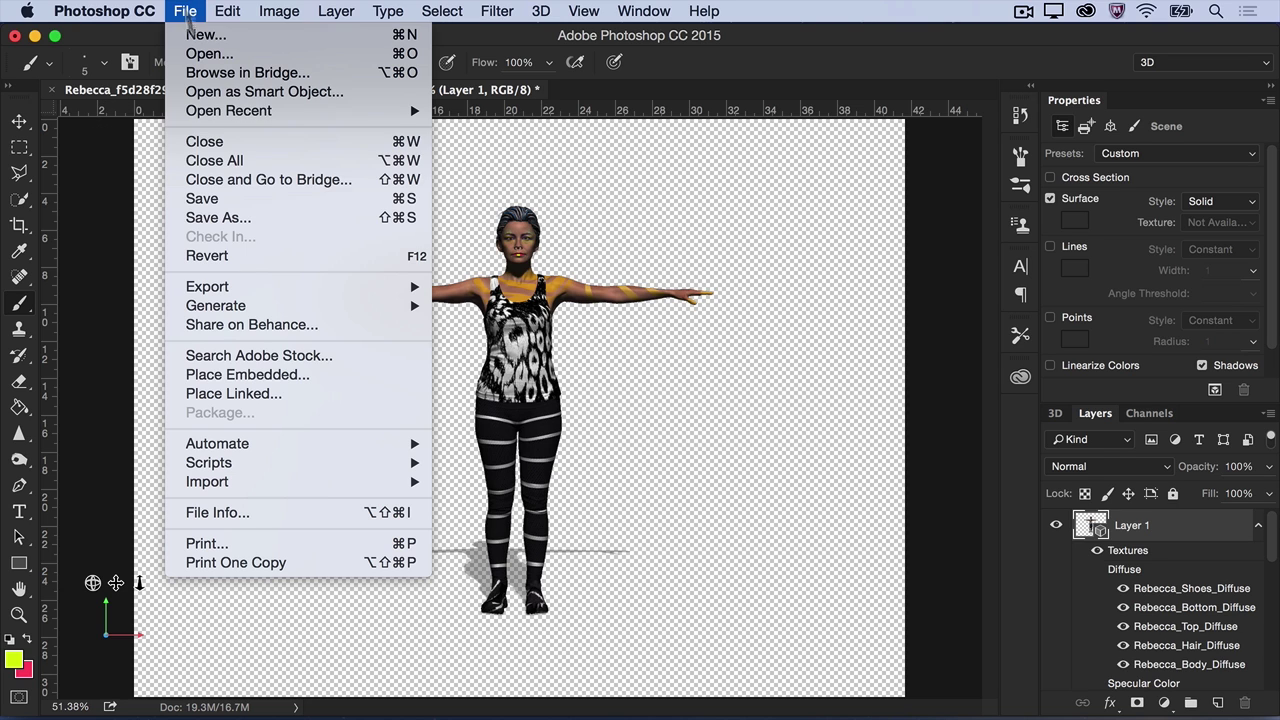
# Step: Place Background.jpg as an embedded layer, scaled up to fill the whole canvas
pyautogui.click(246, 375)
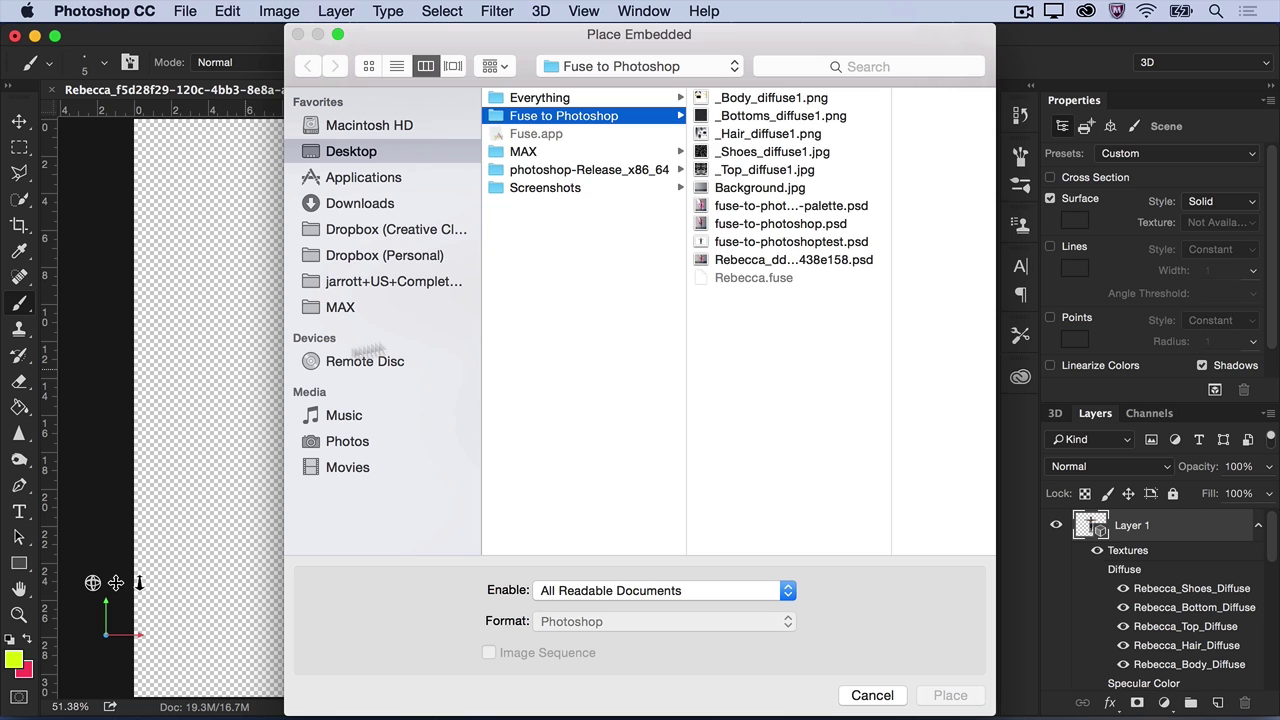
pyautogui.click(722, 192)
pyautogui.click(948, 695)
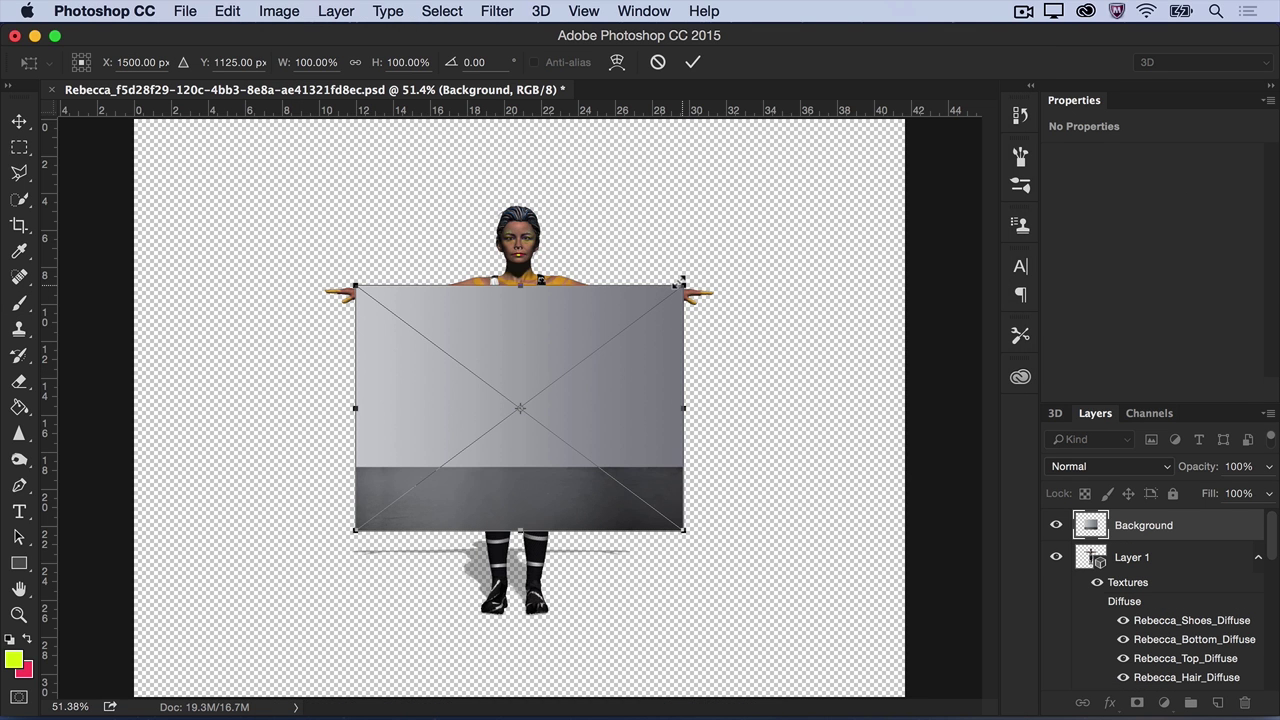
pyautogui.moveTo(680, 283); pyautogui.dragTo(914, 115)
pyautogui.press('Return')
# Step: Merge the Background layer into the 3D layer and orbit Rebecca to a three-quarter view
pyautogui.press('b')
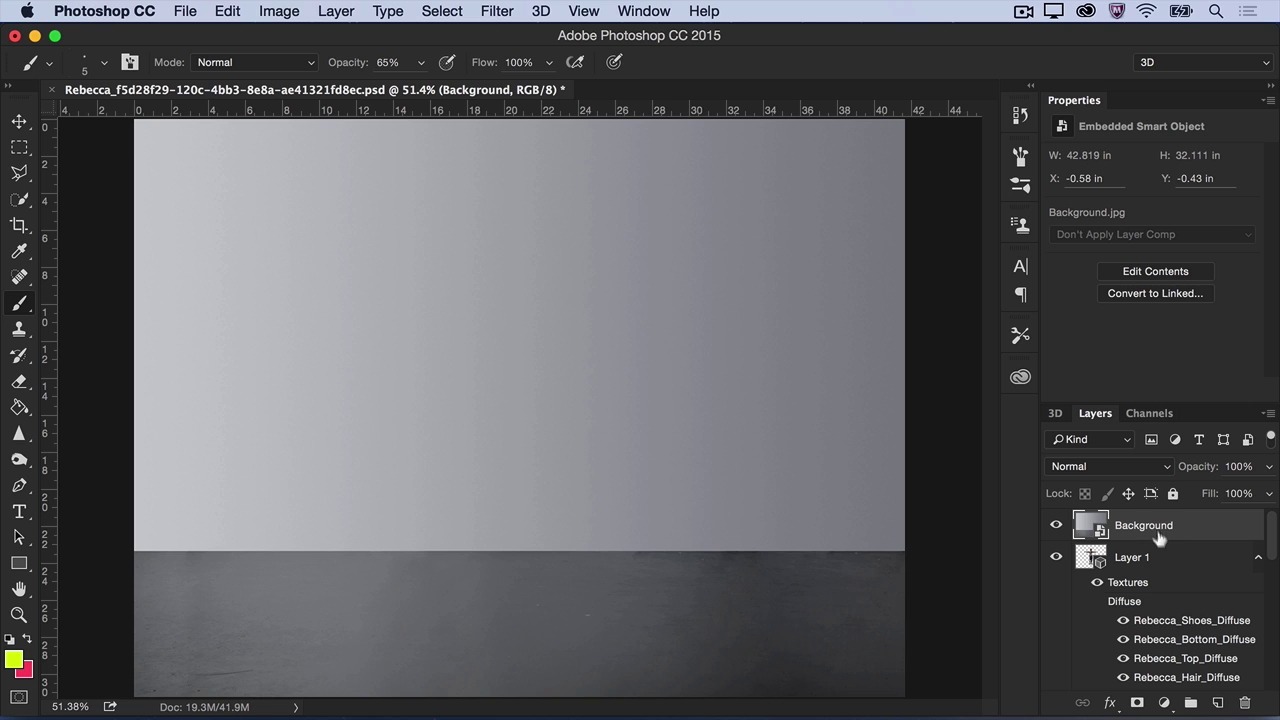
pyautogui.hotkey('ctrl', 'e')
pyautogui.click(1057, 415)
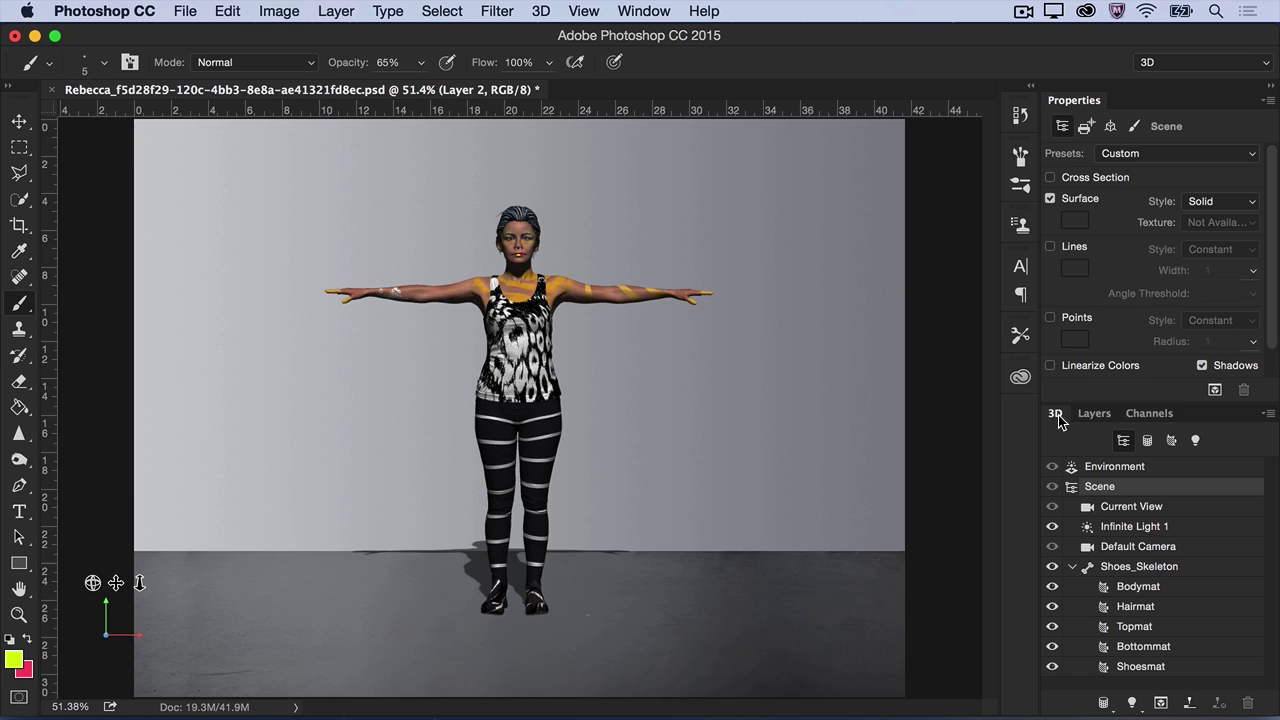
pyautogui.click(1190, 566)
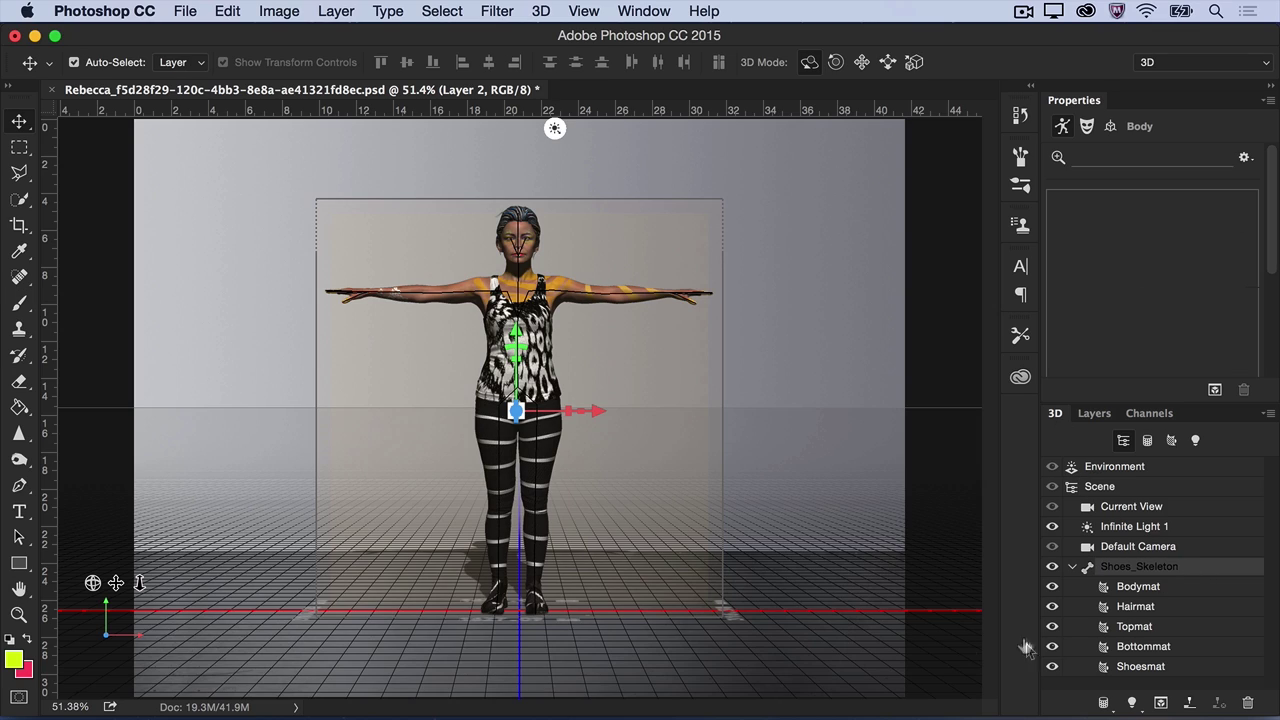
pyautogui.moveTo(140, 630); pyautogui.dragTo(100, 621)
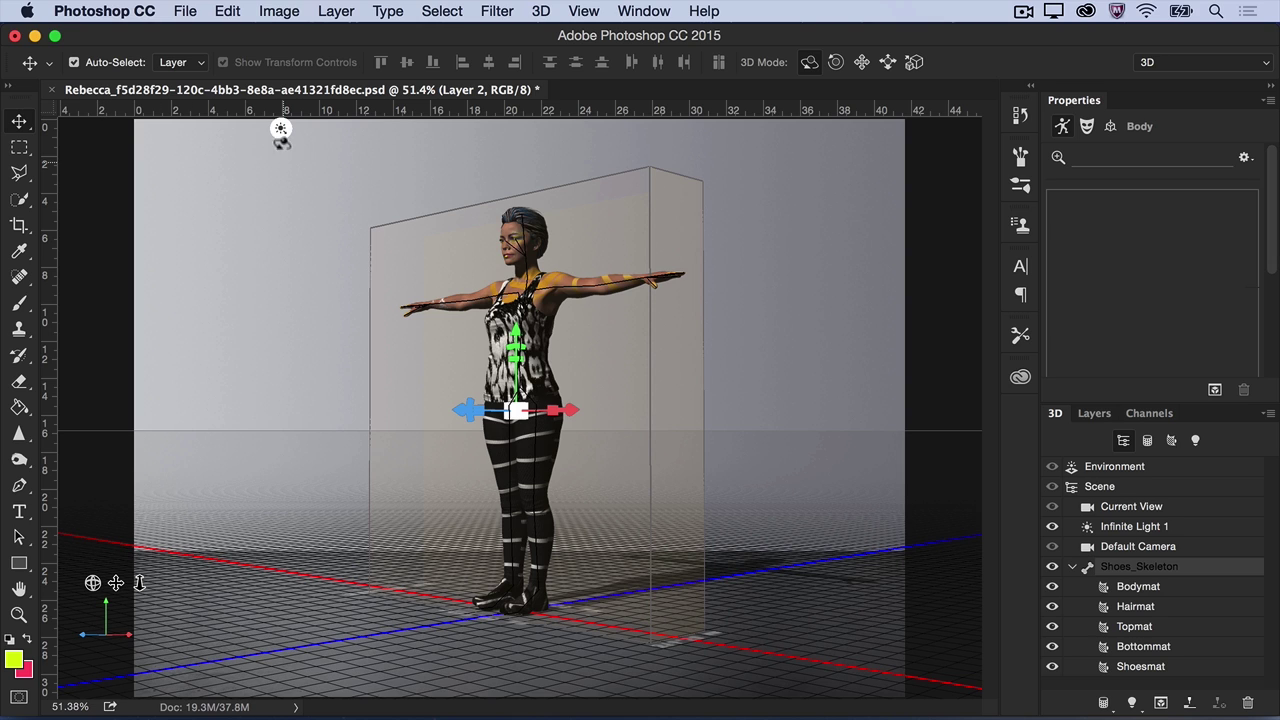
# Step: Re-aim Infinite Light 1 so it lights Rebecca from the upper left
pyautogui.click(280, 130)
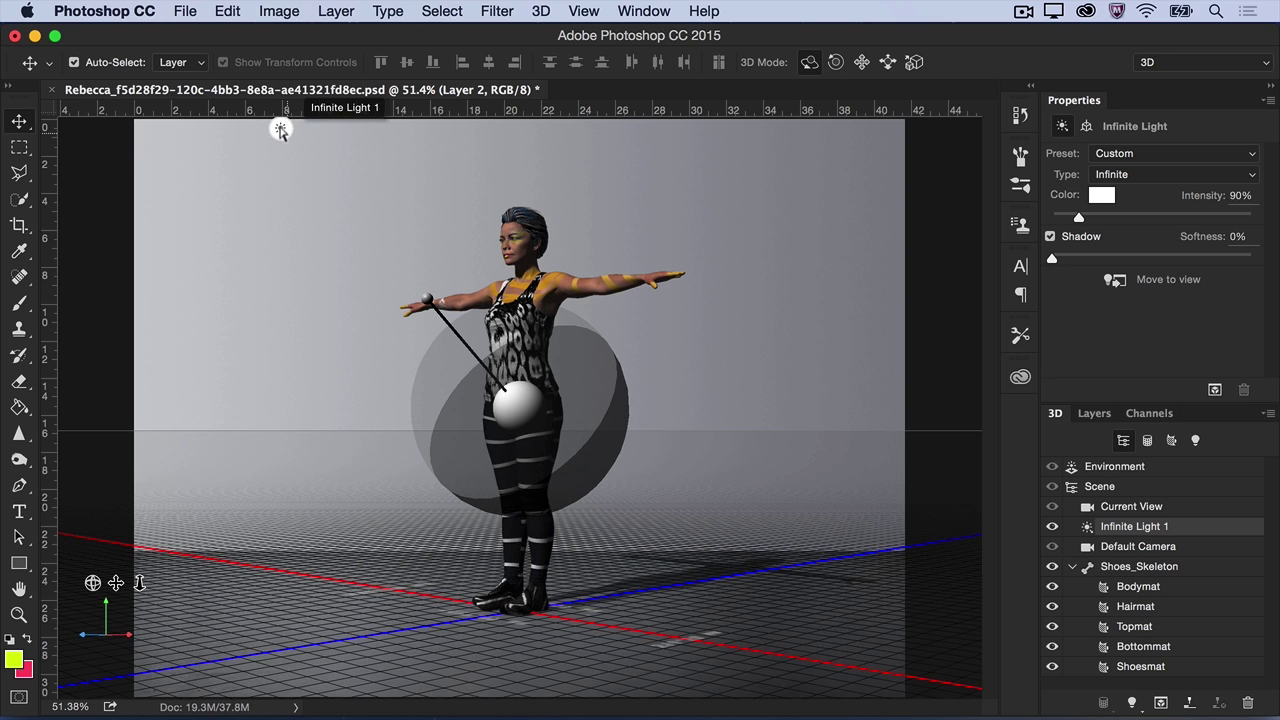
pyautogui.moveTo(430, 296)
pyautogui.mouseDown()
pyautogui.moveTo(378, 301)
pyautogui.moveTo(351, 323)
pyautogui.moveTo(380, 350)
pyautogui.moveTo(357, 286)
pyautogui.moveTo(430, 292)
pyautogui.moveTo(416, 278)
pyautogui.mouseUp()
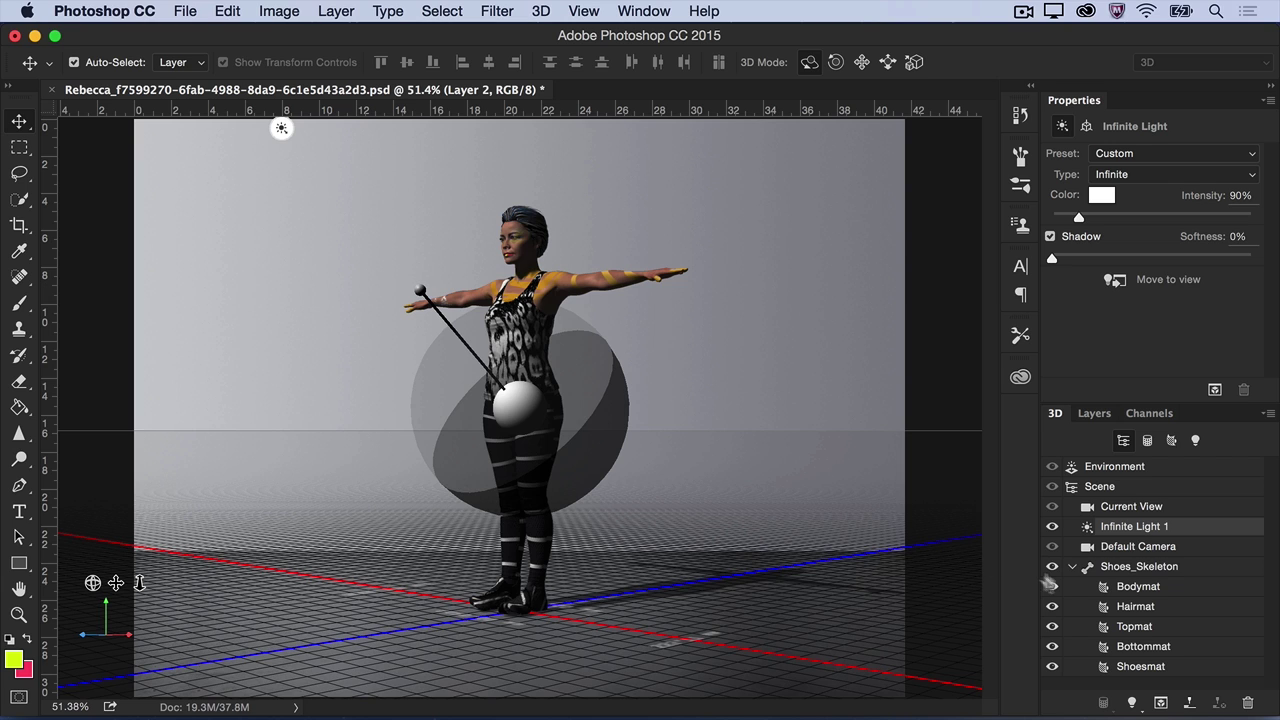
# Step: Apply the 'Jumping in place - loop' body preset to Shoes_Skeleton via a 'female jump' search
pyautogui.click(1168, 567)
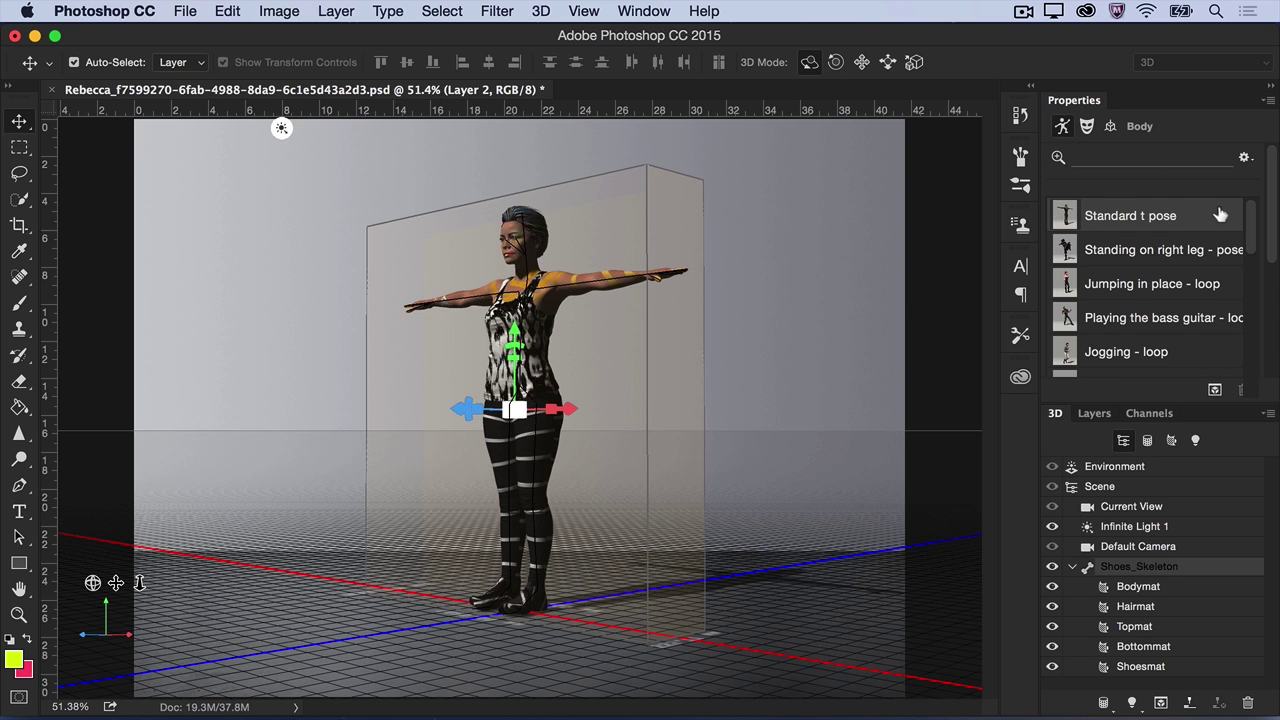
pyautogui.moveTo(1250, 208); pyautogui.dragTo(1258, 304)
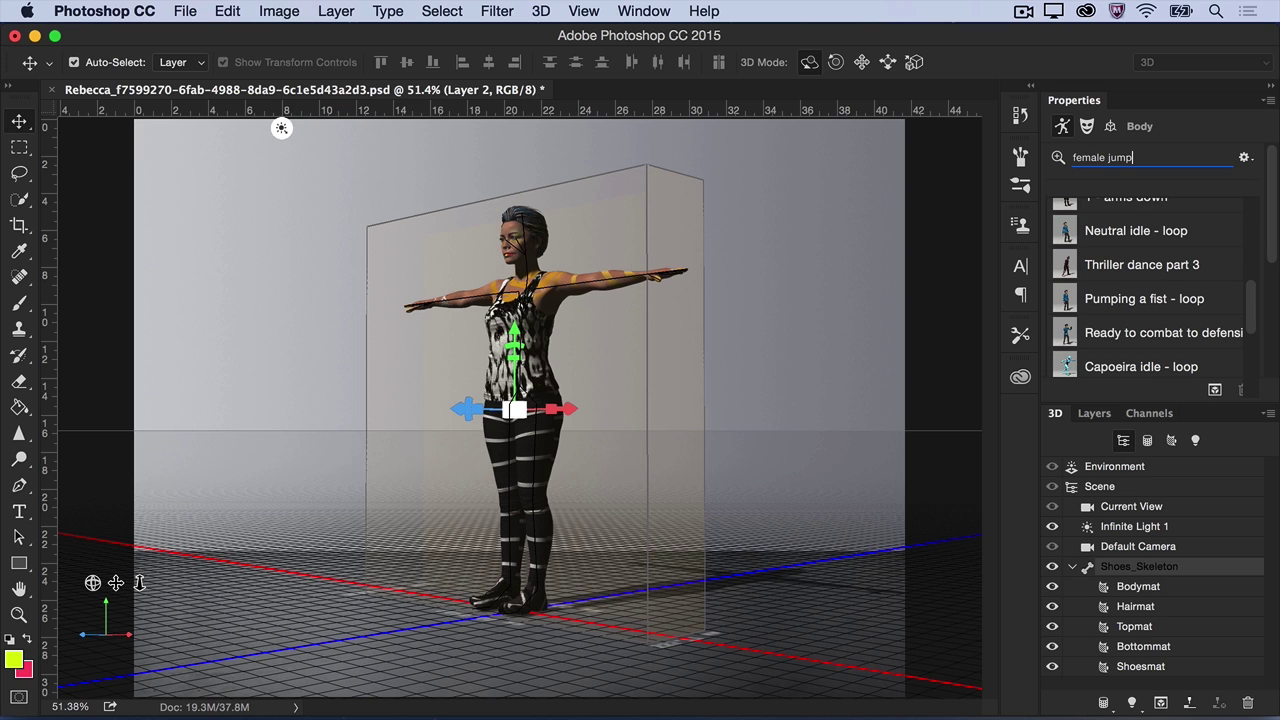
pyautogui.press('Return')
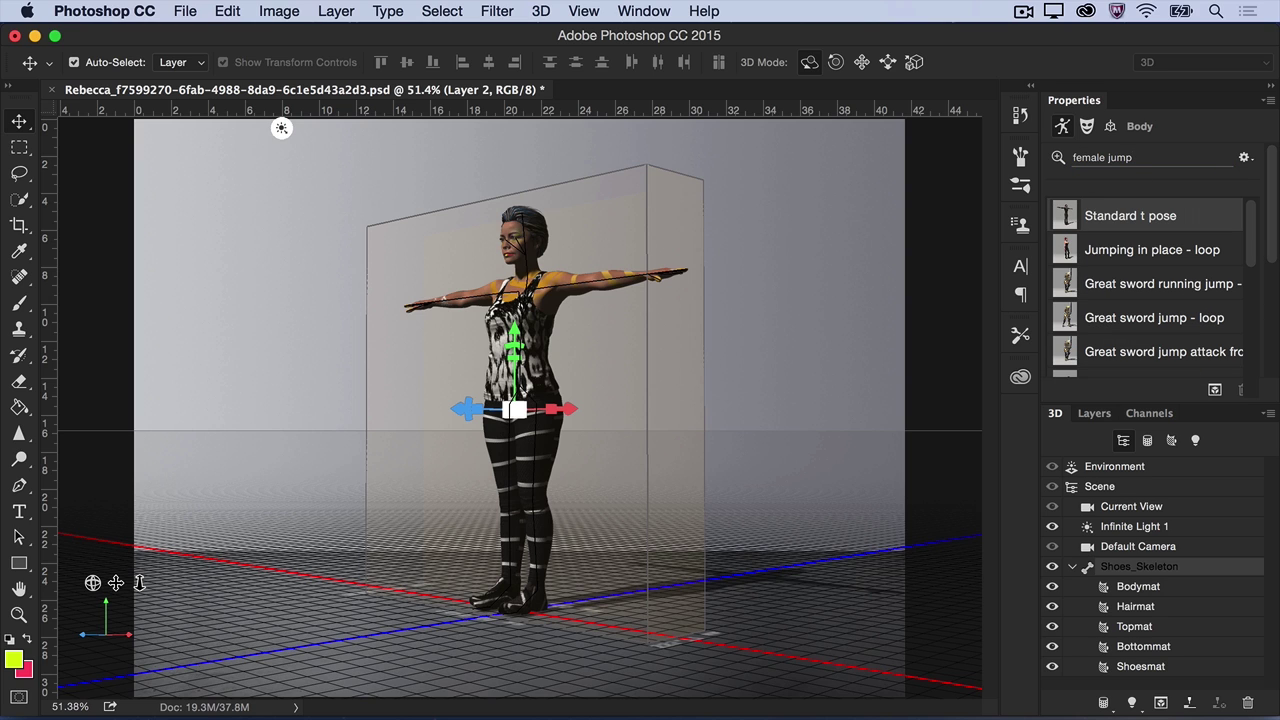
pyautogui.click(1095, 250)
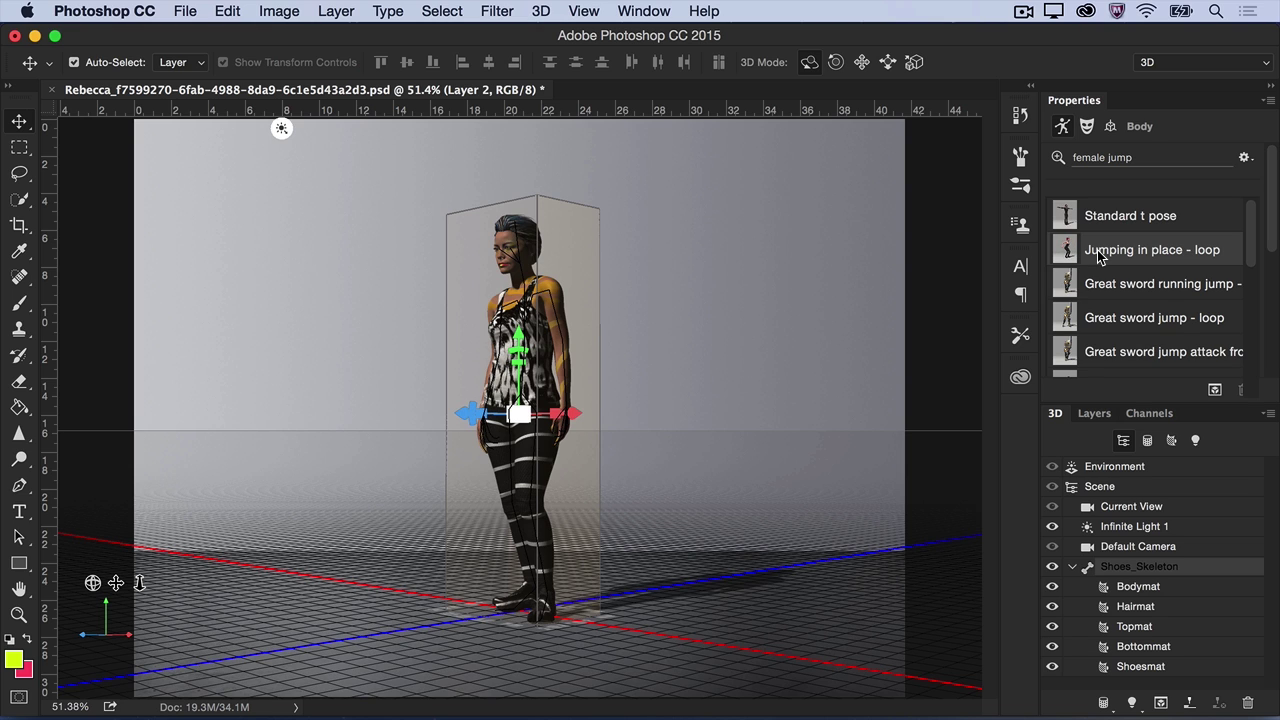
# Step: Move the Timeline playhead to frame 0:00:00:29 to show her mid-jump, then close the Timeline
pyautogui.click(649, 11)
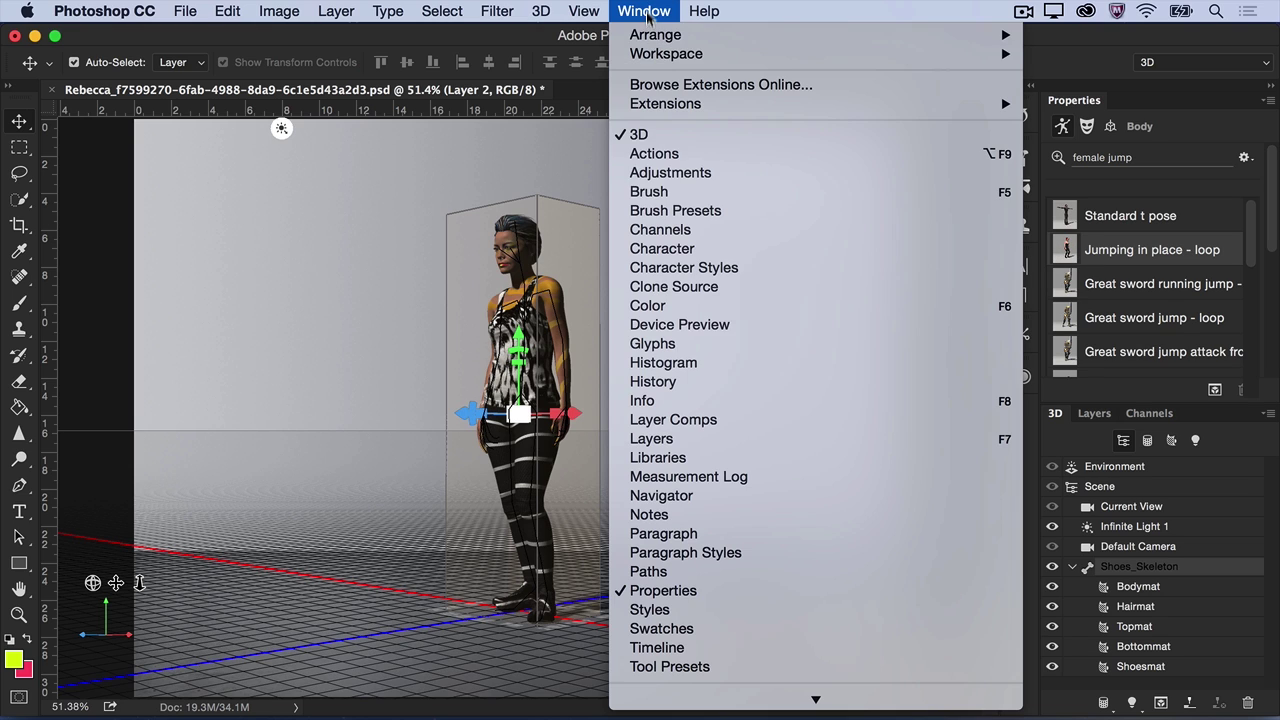
pyautogui.click(706, 647)
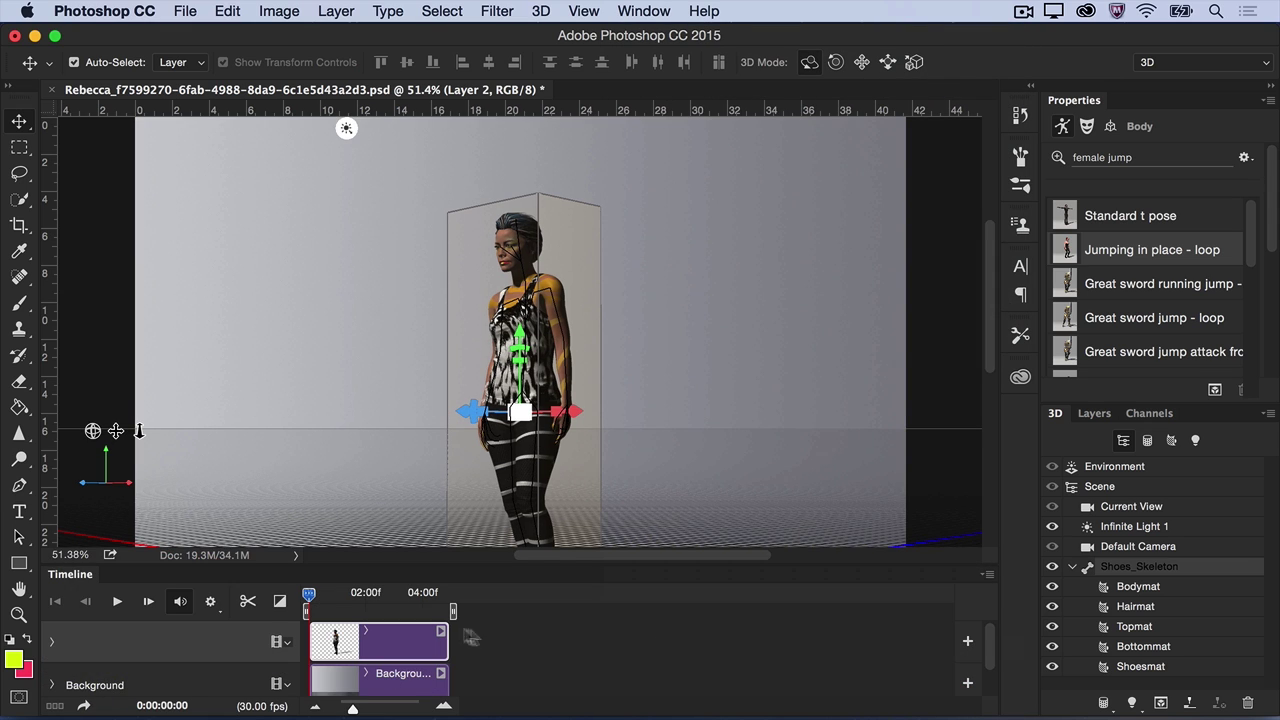
pyautogui.moveTo(307, 593); pyautogui.dragTo(334, 593)
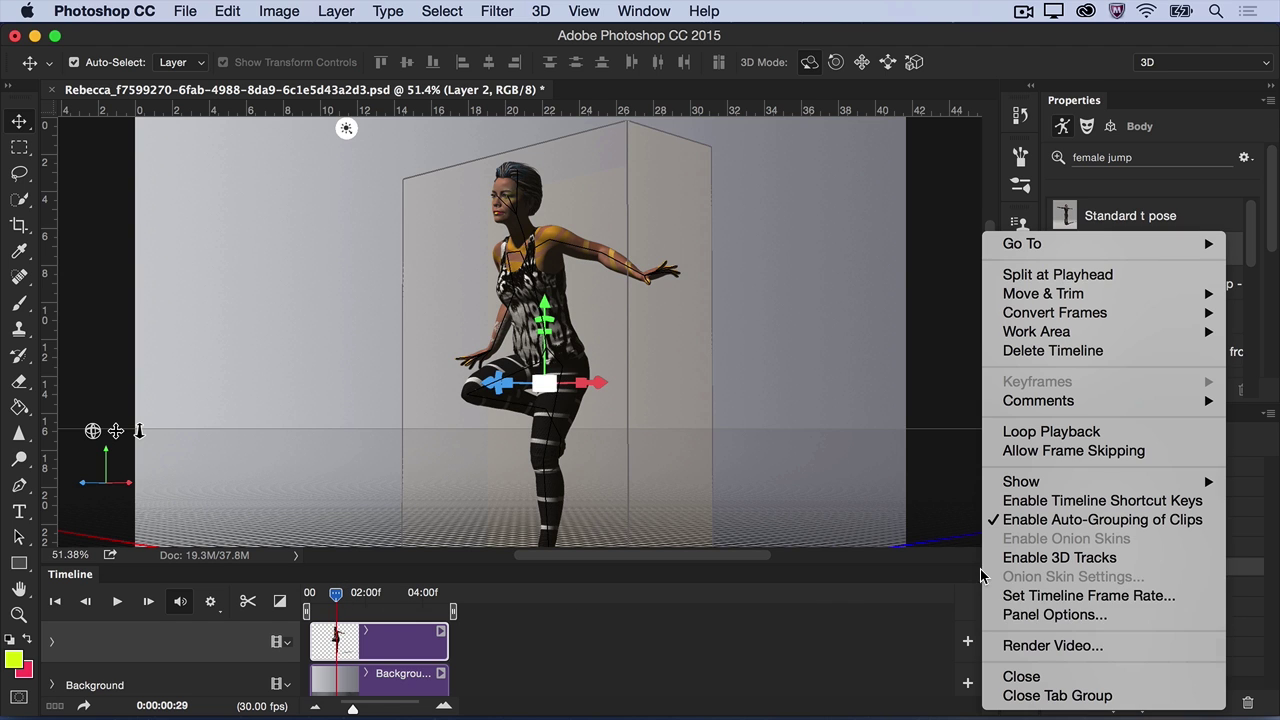
pyautogui.click(992, 676)
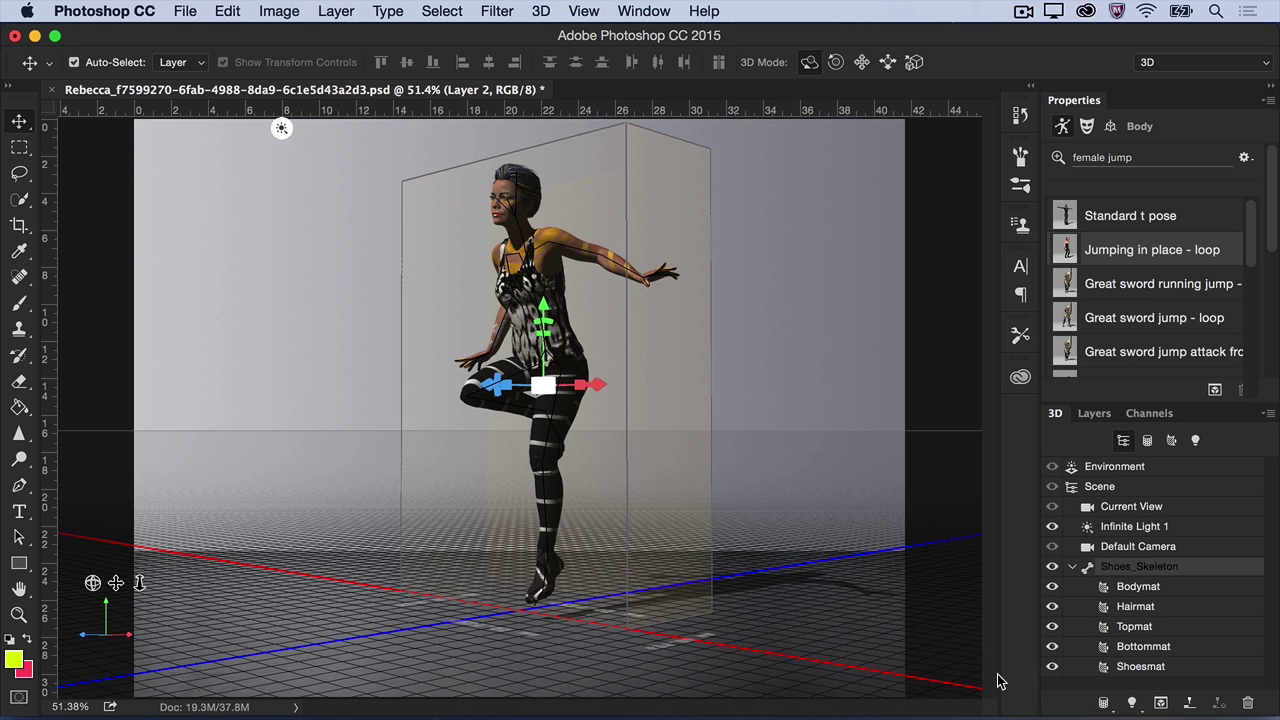
# Step: Apply the 'A soft, simple smile' facial expression preset to the woman
pyautogui.click(1086, 128)
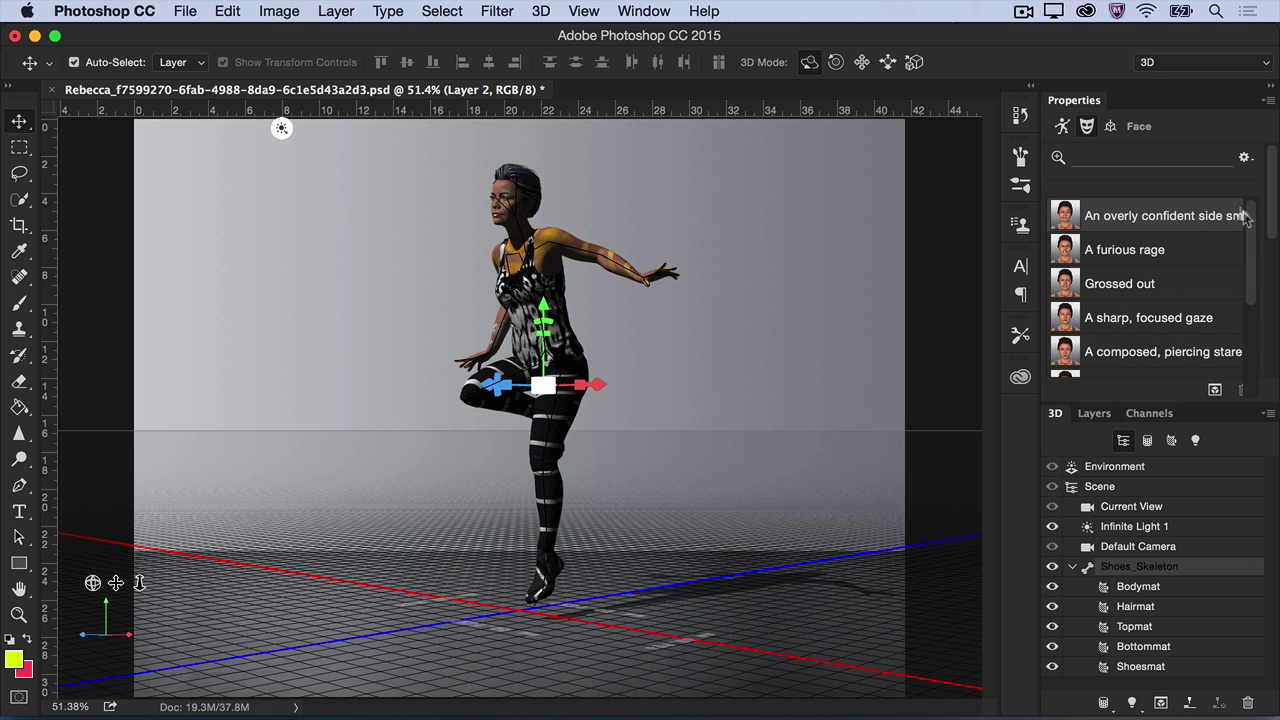
pyautogui.scroll(-3, 1248, 234)
pyautogui.scroll(-2, 1248, 234)
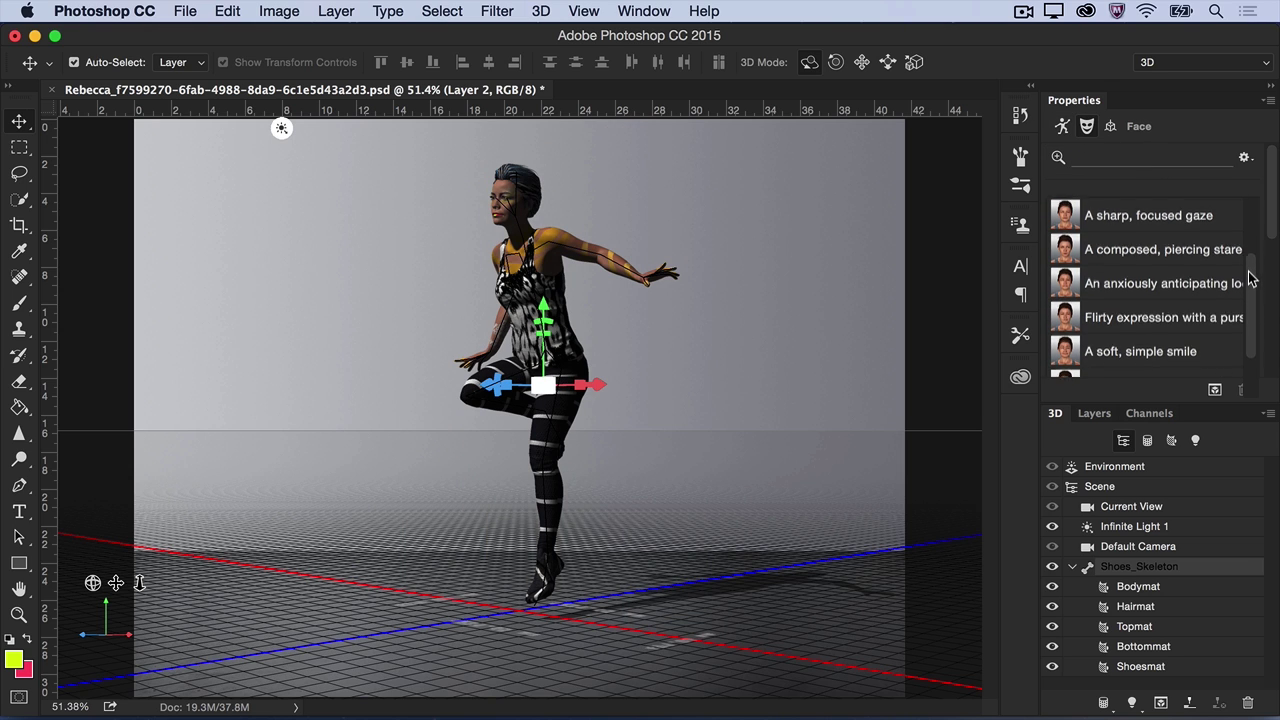
pyautogui.click(1175, 343)
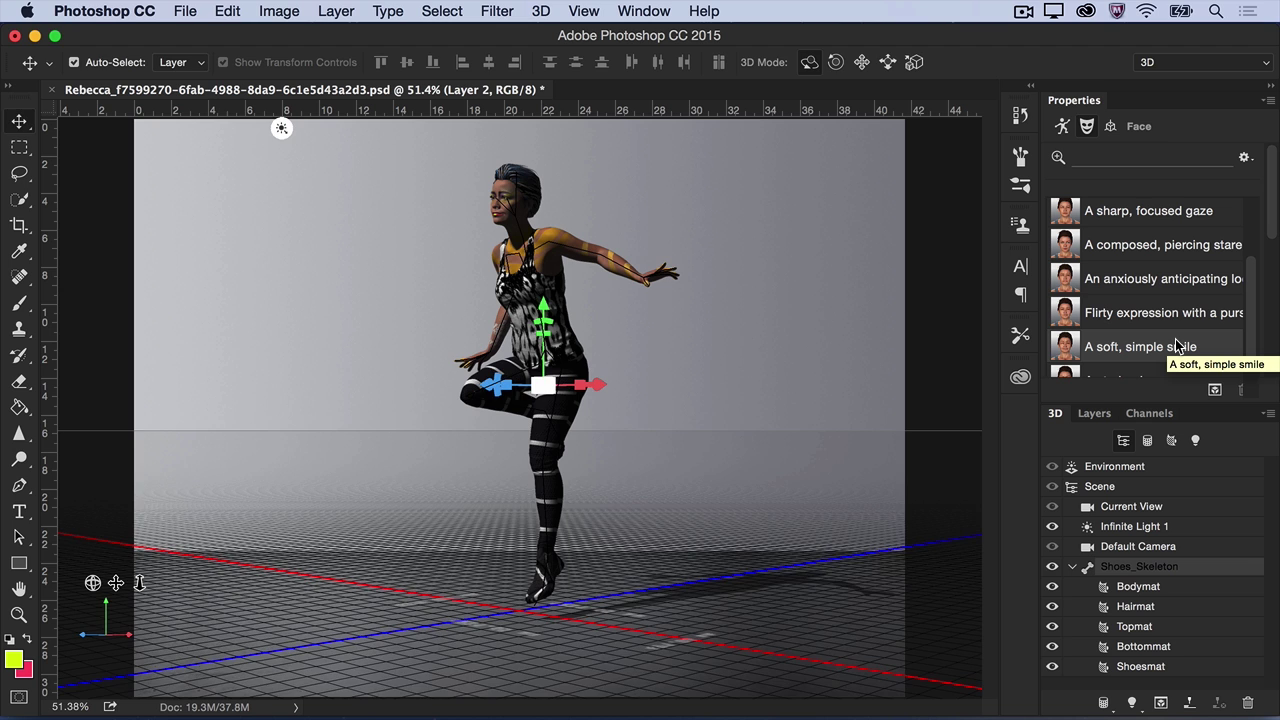
# Step: Zoom in on her face, set expression Strength to 43% and Head H to 18%
pyautogui.press('z')
pyautogui.moveTo(515, 212); pyautogui.dragTo(623, 208)
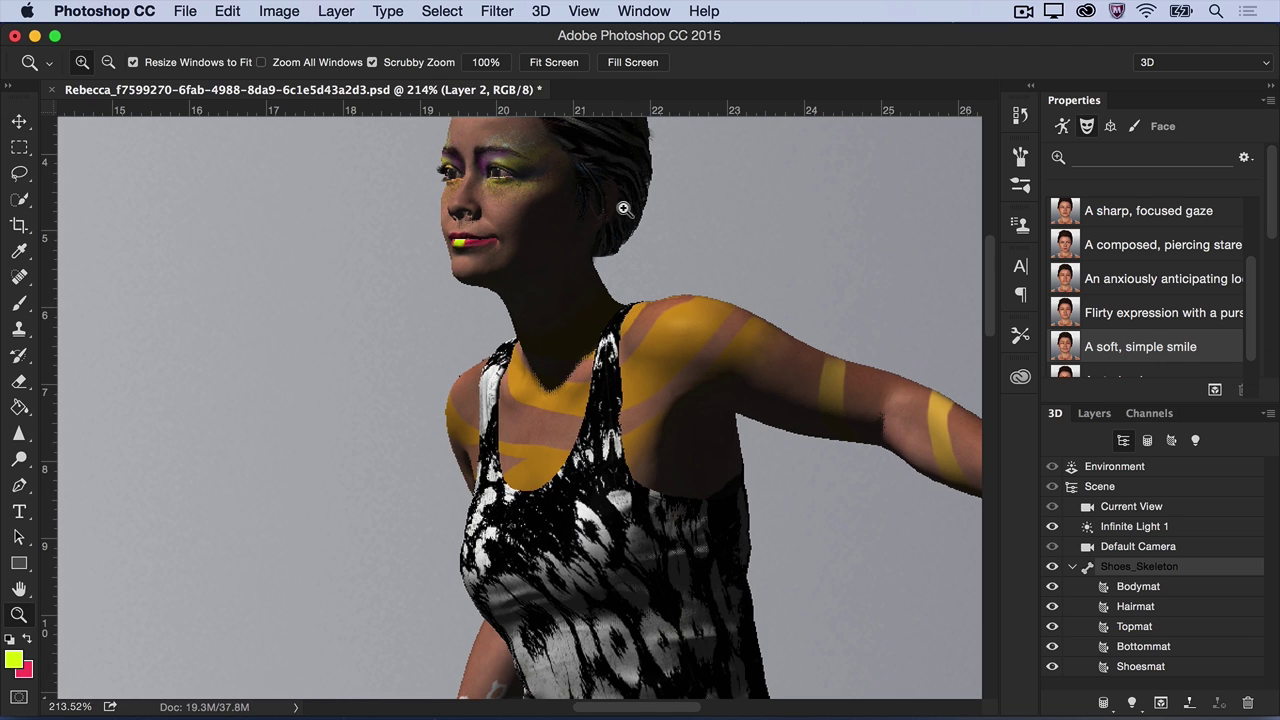
pyautogui.scroll(-5, 1270, 205)
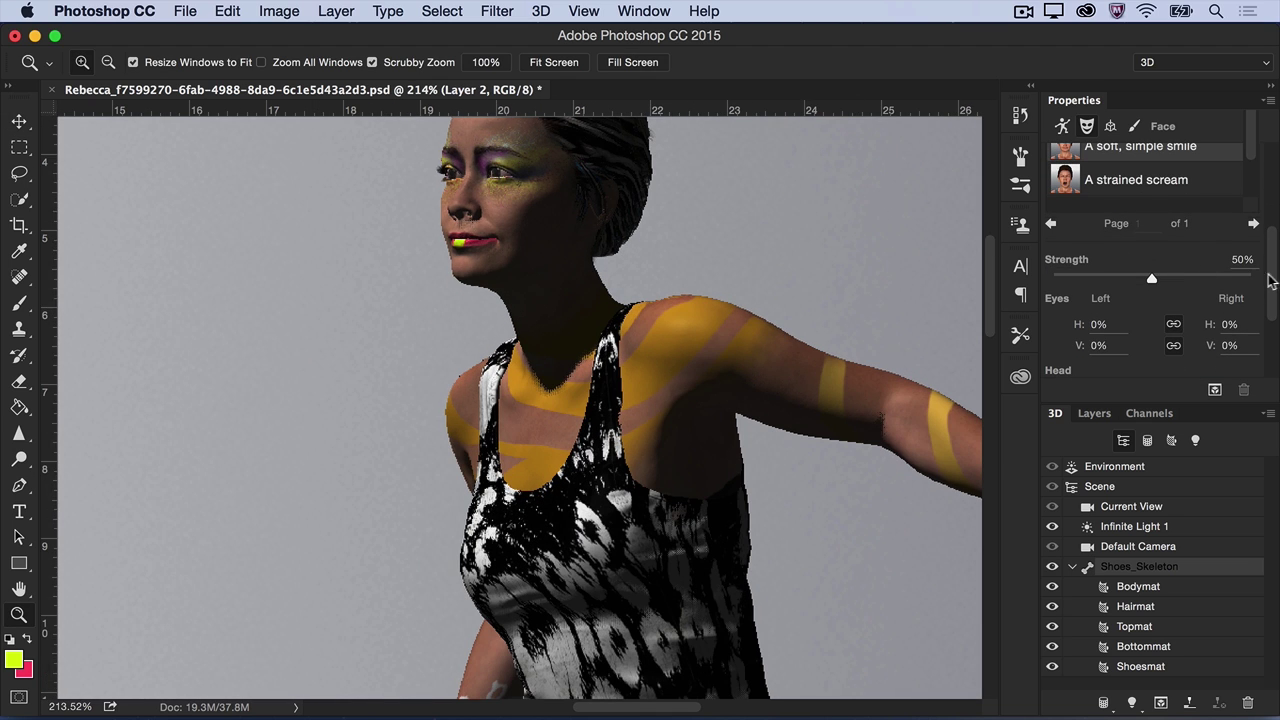
pyautogui.moveTo(1152, 279)
pyautogui.mouseDown()
pyautogui.moveTo(1166, 277)
pyautogui.moveTo(1137, 276)
pyautogui.mouseUp()
pyautogui.scroll(-2, 1272, 318)
pyautogui.scroll(-2, 1273, 320)
pyautogui.moveTo(1080, 325); pyautogui.dragTo(1099, 316)
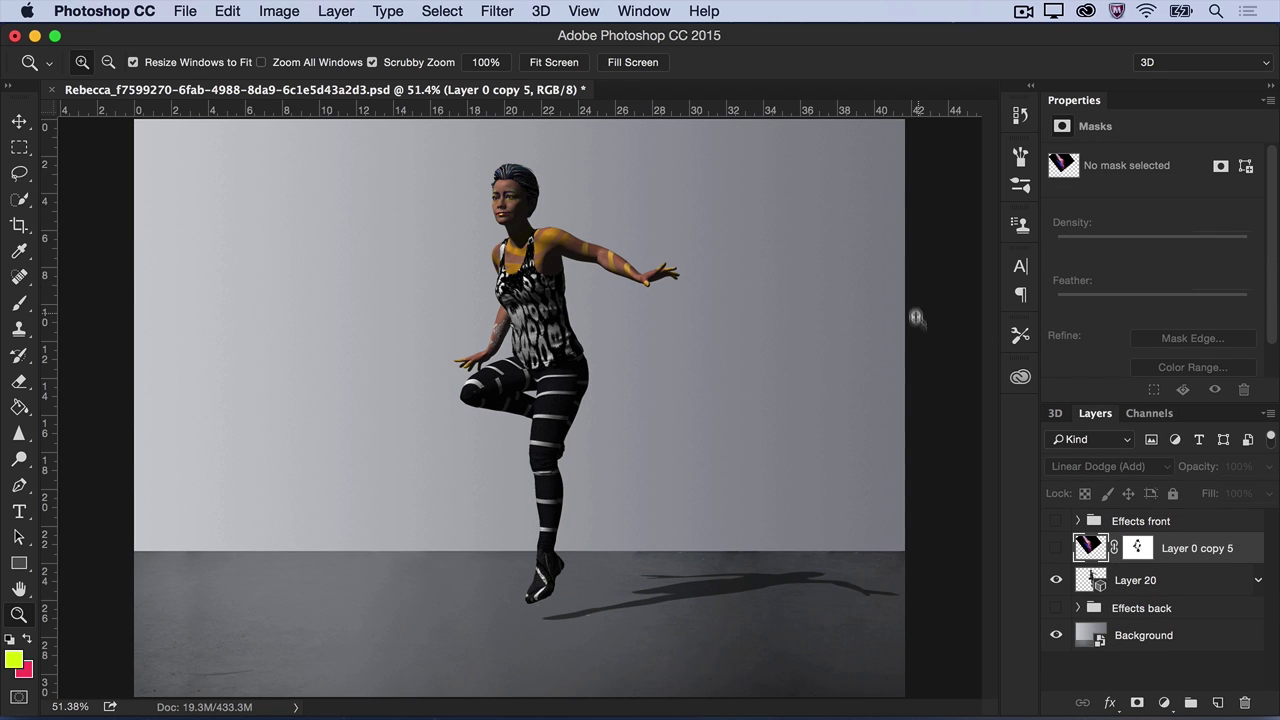
# Step: Make the Effects back, Layer 0 copy 5 and Effects front layers visible
pyautogui.click(1056, 608)
pyautogui.click(1056, 548)
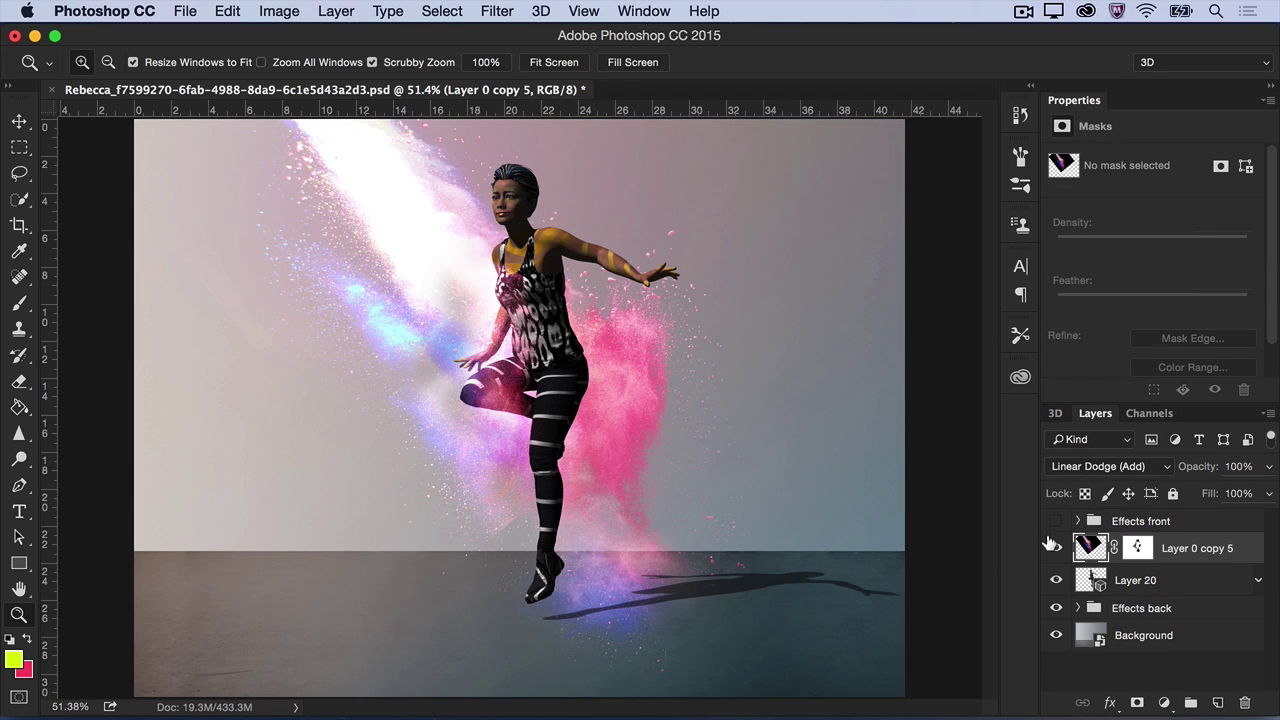
pyautogui.click(1054, 521)
# Step: Clip Layer 0 copy 5 to the figure layer with Alt+Cmd+G
pyautogui.rightClick(1185, 548)
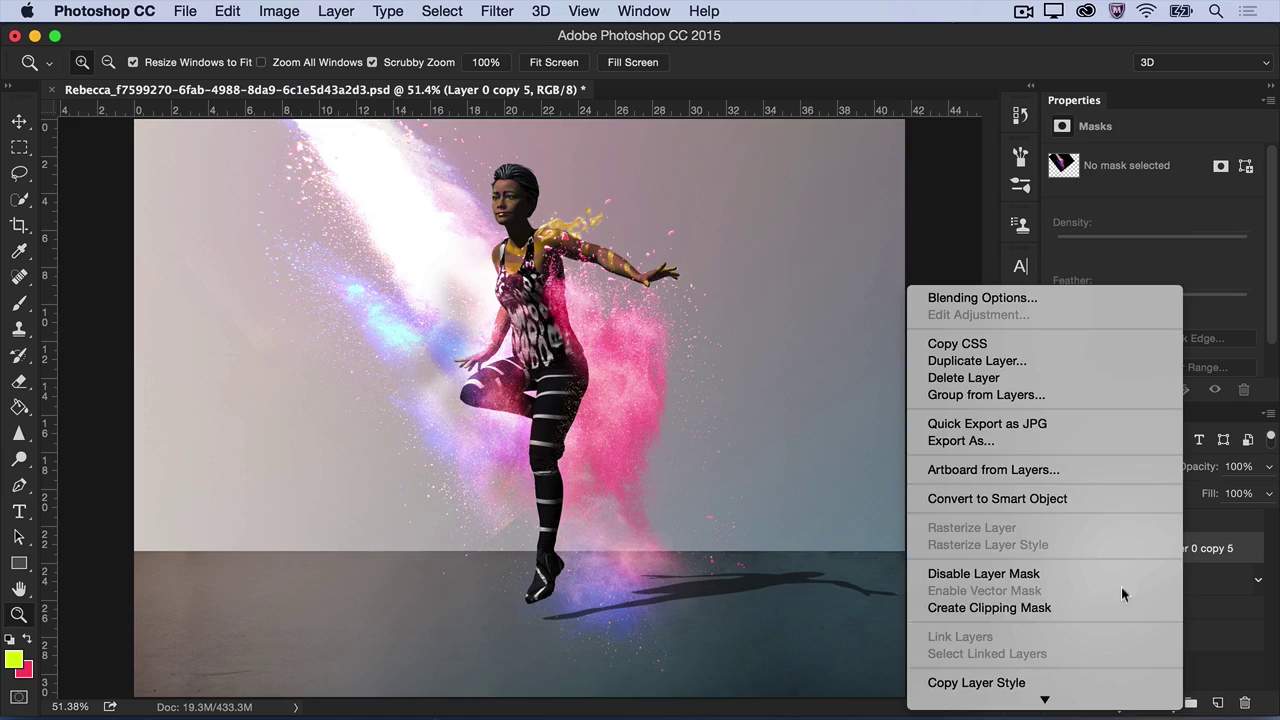
pyautogui.press('Escape')
pyautogui.press('super+alt+g')
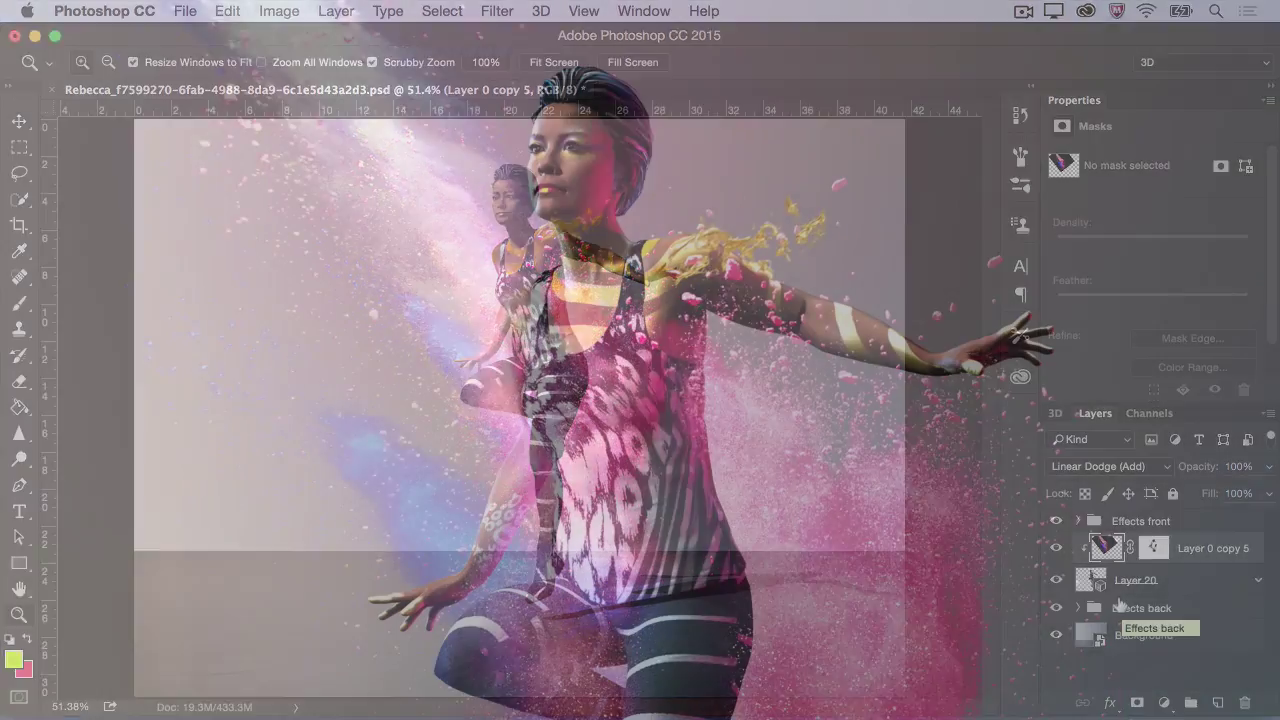